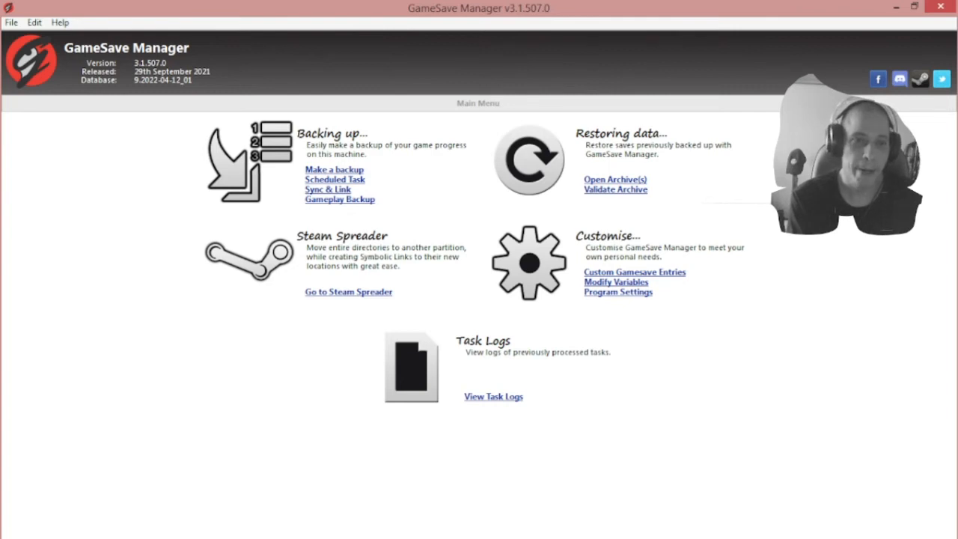
Step: Open the page for making a backup and scan the computer for gamesaves
left_click(335, 170)
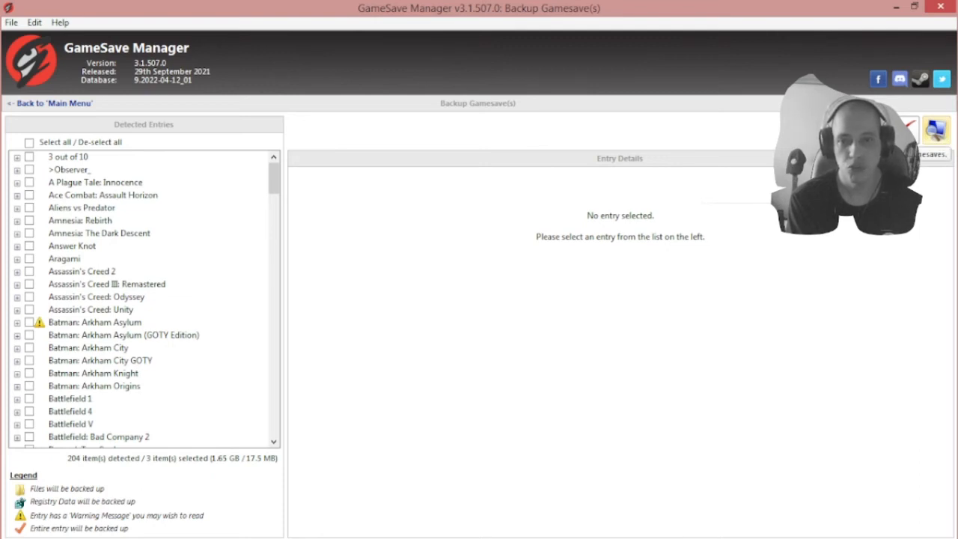
left_click(936, 129)
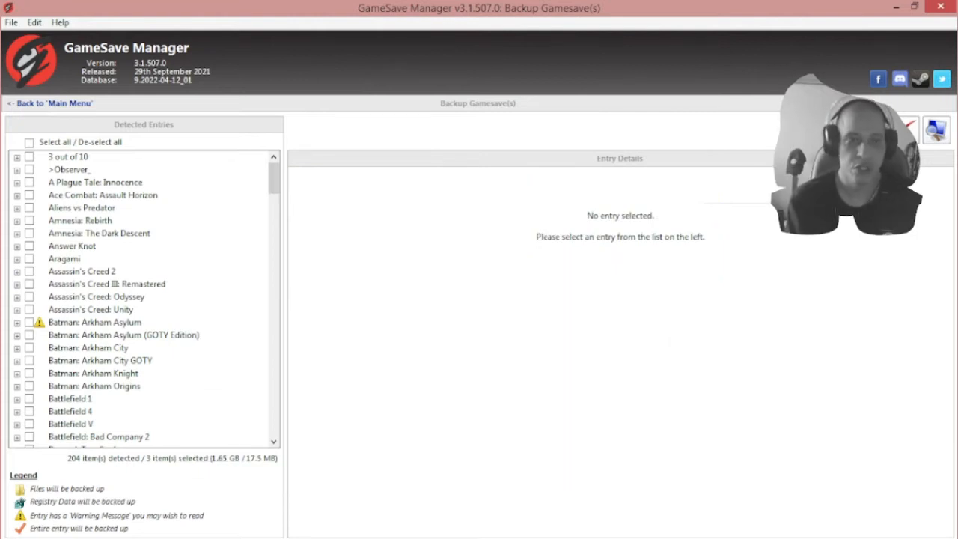
mouse_move(273, 178)
left_mouse_down()
mouse_move(274, 294)
mouse_move(274, 178)
left_mouse_up()
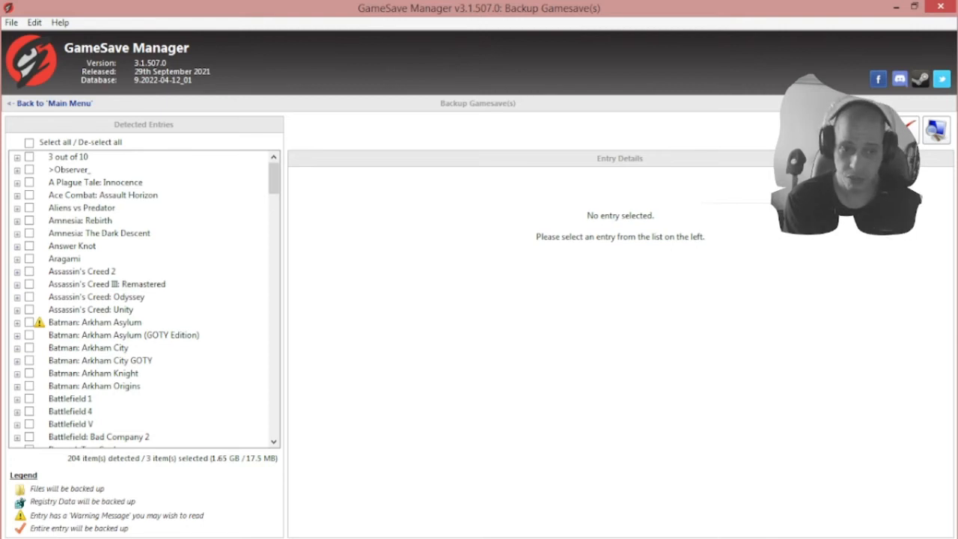
mouse_move(274, 178)
left_mouse_down()
mouse_move(274, 247)
mouse_move(274, 178)
left_mouse_up()
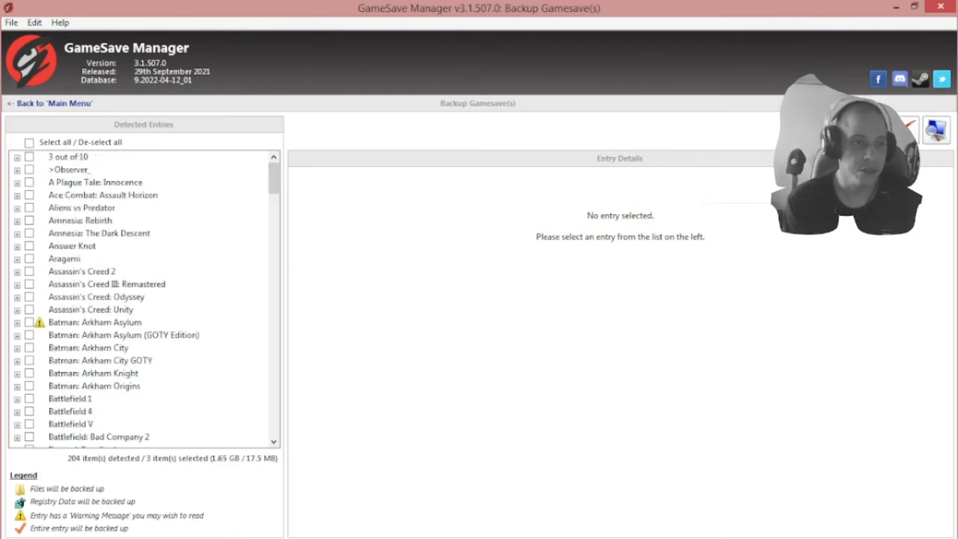
Step: Include the >Observer_ entry in the backup and show the contents of its SaveGames folder
left_click(30, 169)
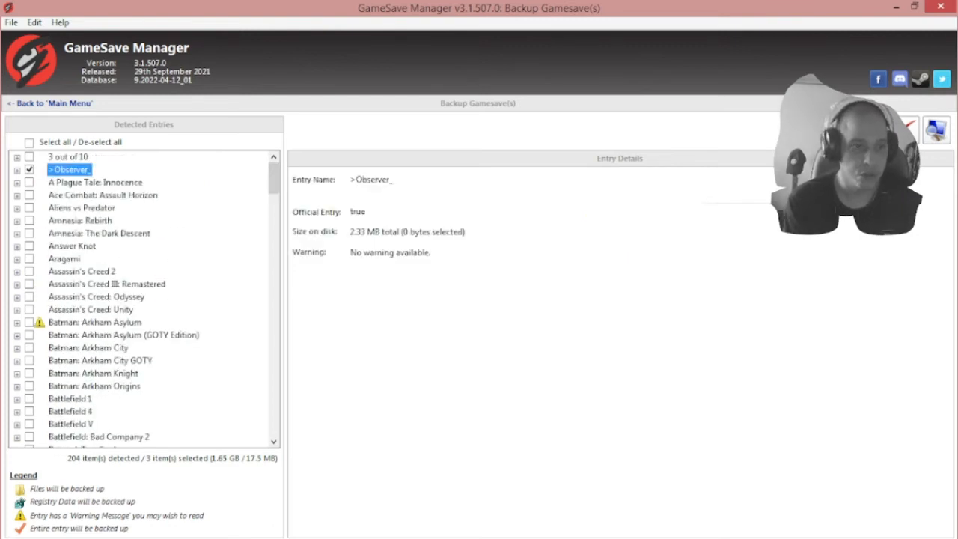
key("Right")
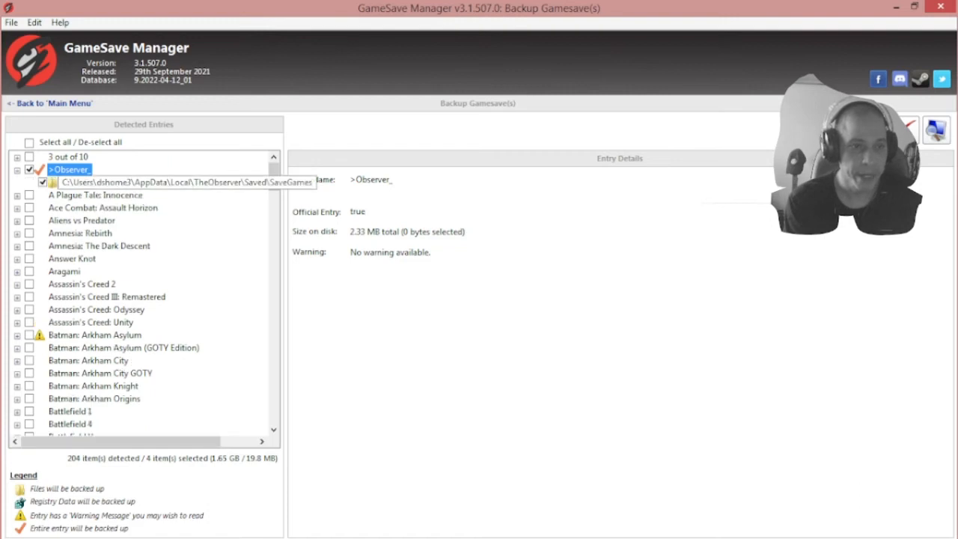
key("Down")
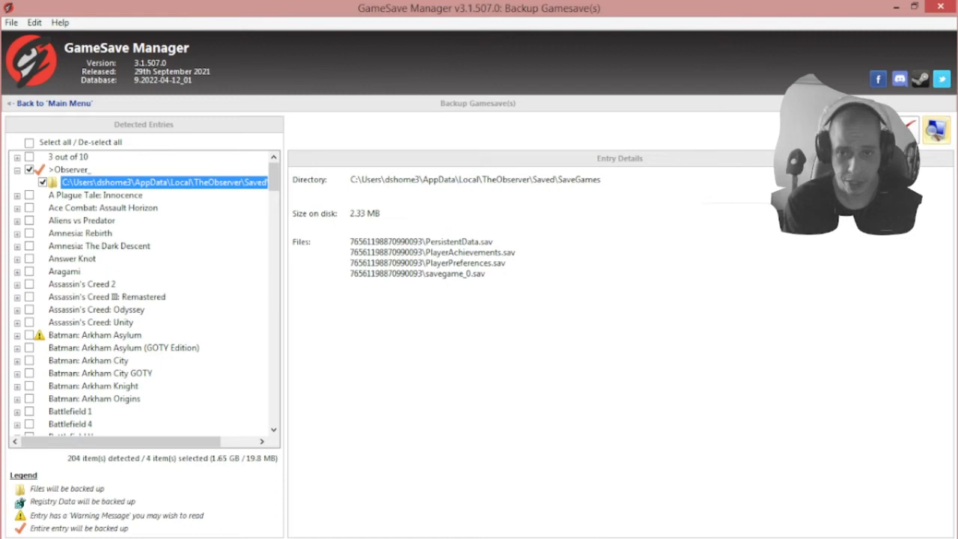
Step: Try to back up the selected saves to a folder, decline viewing the log, and deselect >Observer_
left_click(936, 129)
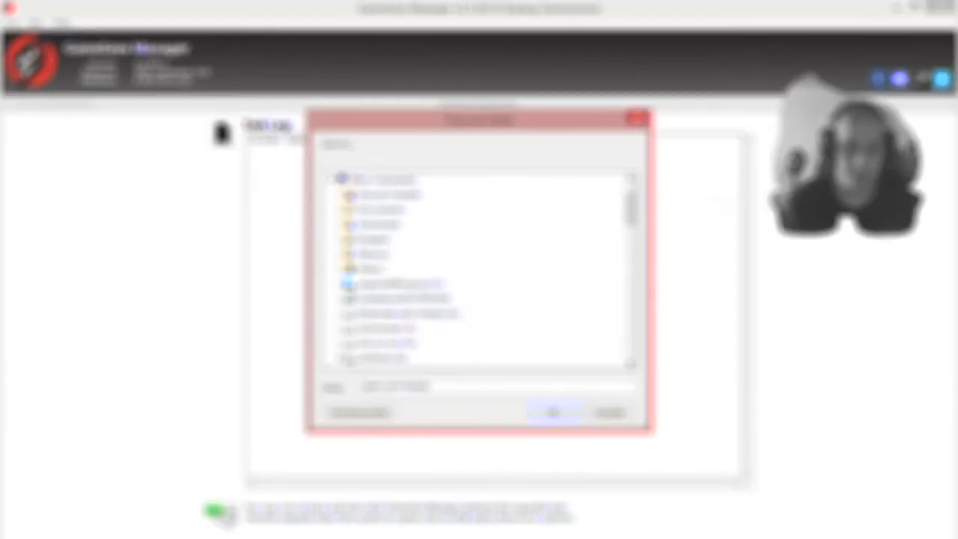
mouse_move(630, 209)
left_mouse_down()
mouse_move(631, 337)
mouse_move(631, 199)
left_mouse_up()
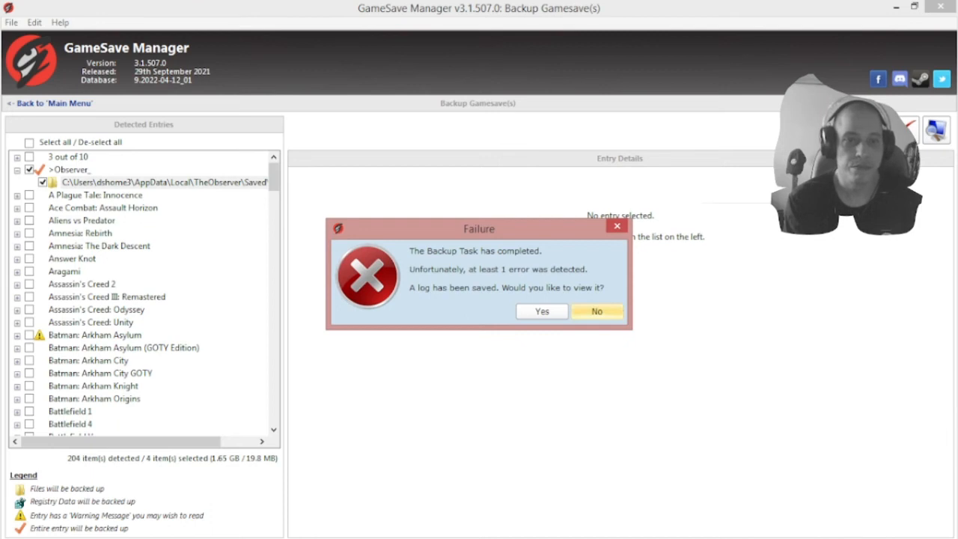
left_click(596, 310)
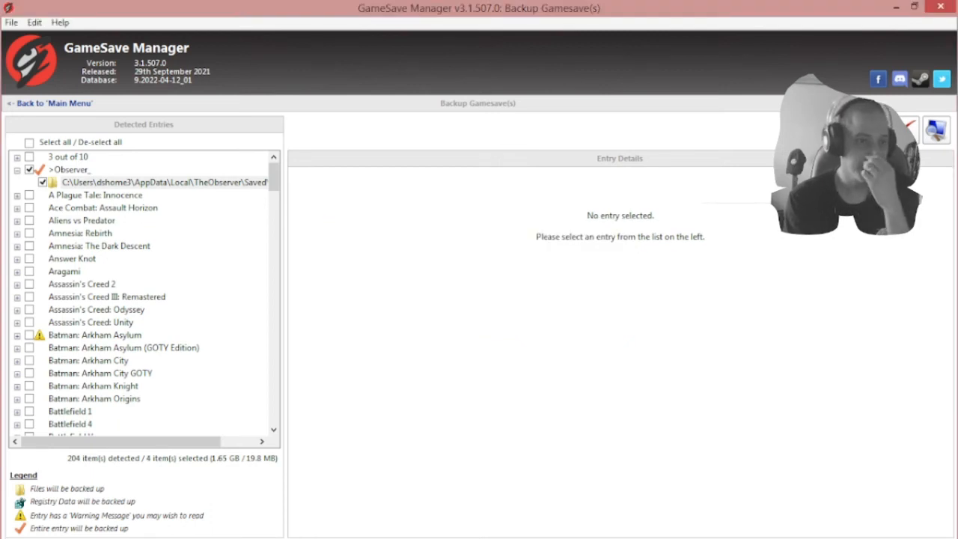
left_click(30, 170)
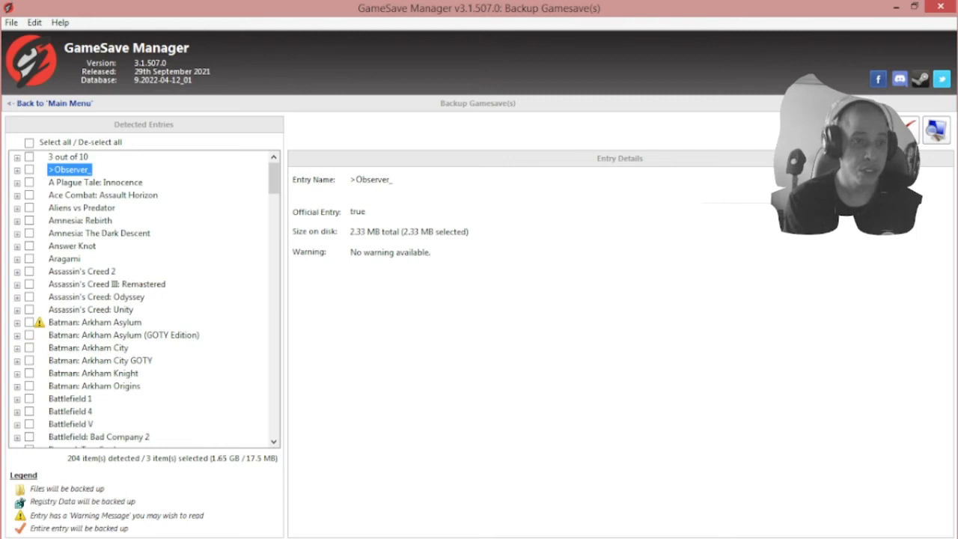
Step: Look through the full list of detected games
scroll(142, 299, "down", 10)
scroll(142, 300, "up", 8)
scroll(142, 299, "down", 18)
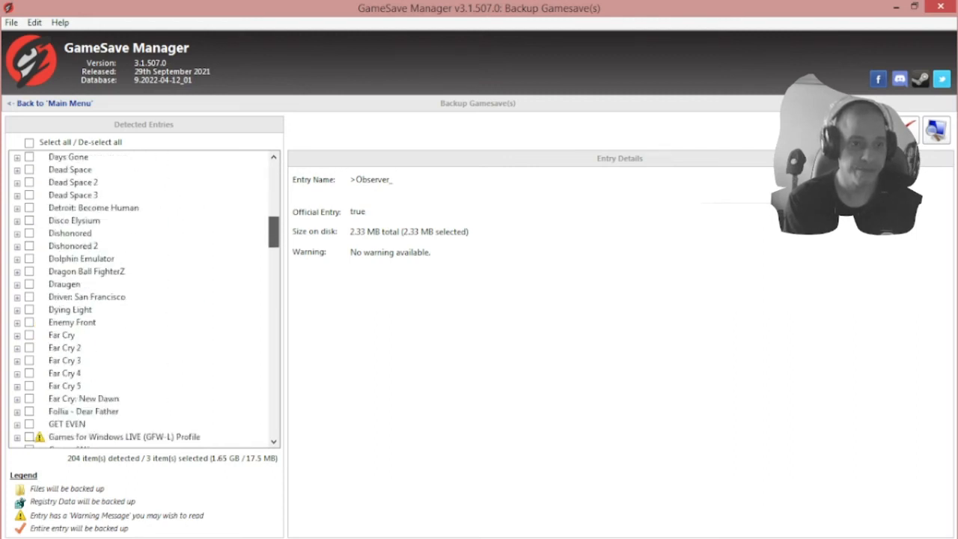
scroll(142, 299, "down", 20)
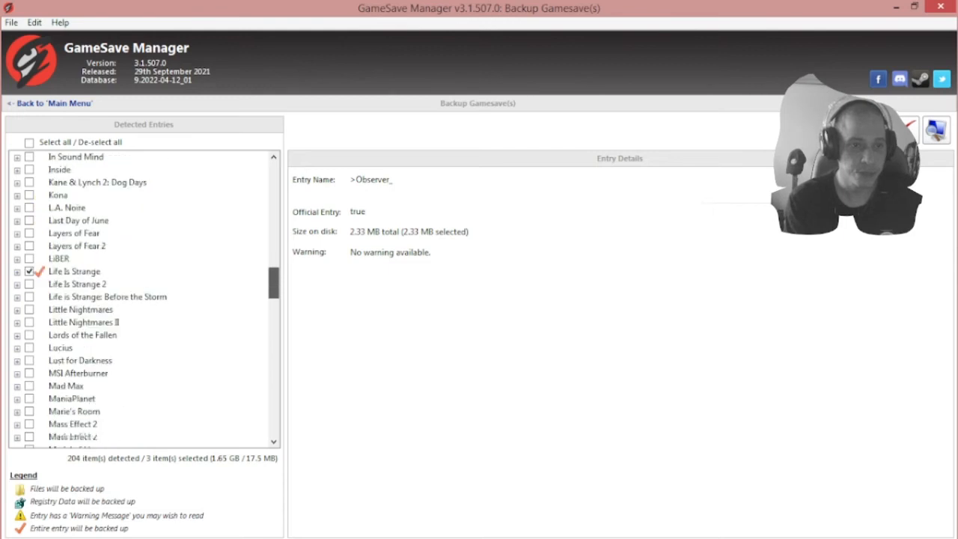
scroll(142, 299, "down", 10)
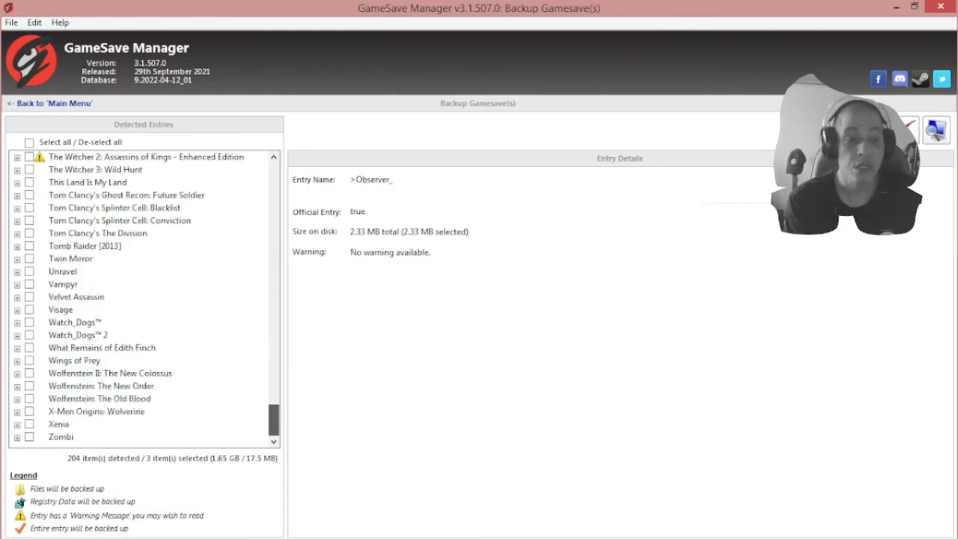
left_click_drag(274, 420, 274, 178)
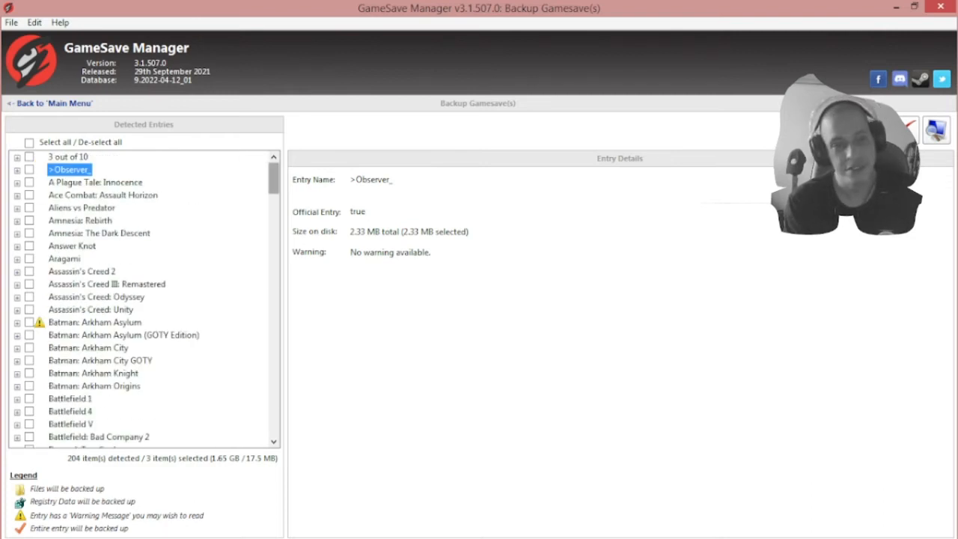
left_click_drag(274, 179, 274, 252)
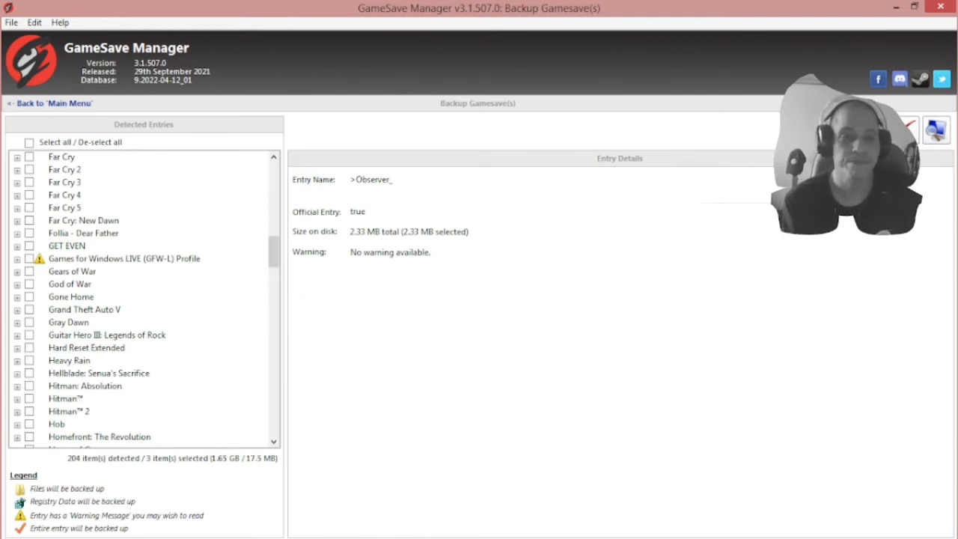
mouse_move(274, 252)
left_mouse_down()
mouse_move(274, 180)
mouse_move(274, 265)
left_mouse_up()
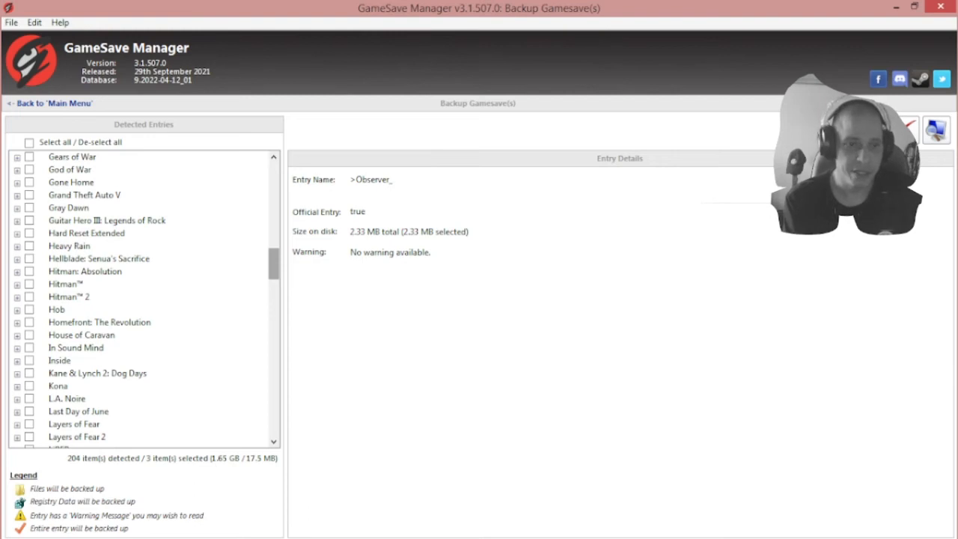
left_click_drag(274, 264, 274, 177)
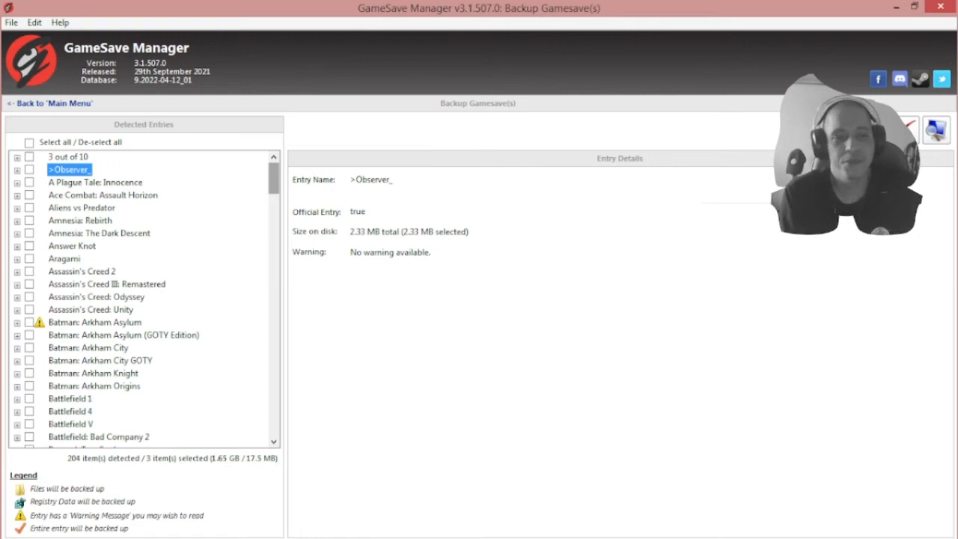
Step: Inspect the files in the Life Is Strange save folder and exclude that entry from the backup
scroll(142, 299, "down", 12)
scroll(142, 300, "down", 8)
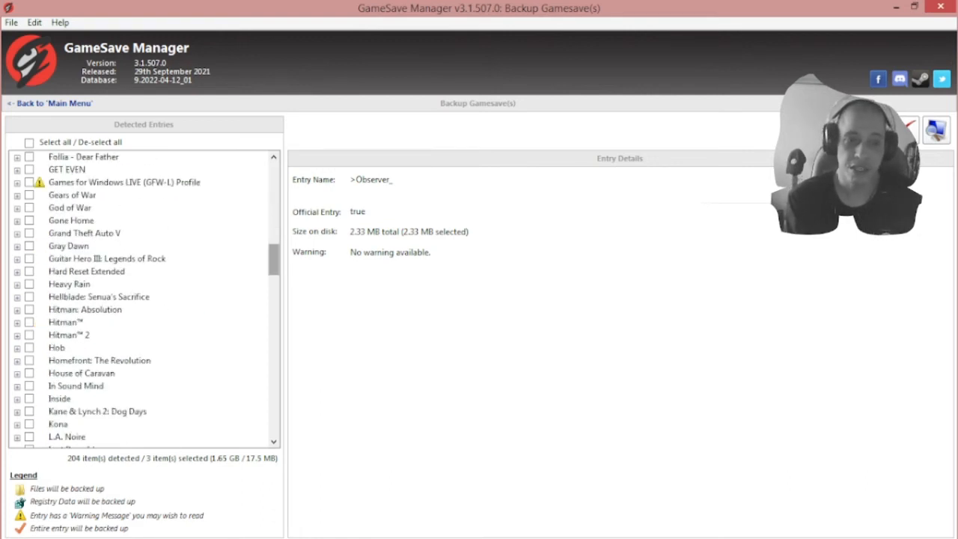
scroll(142, 300, "down", 7)
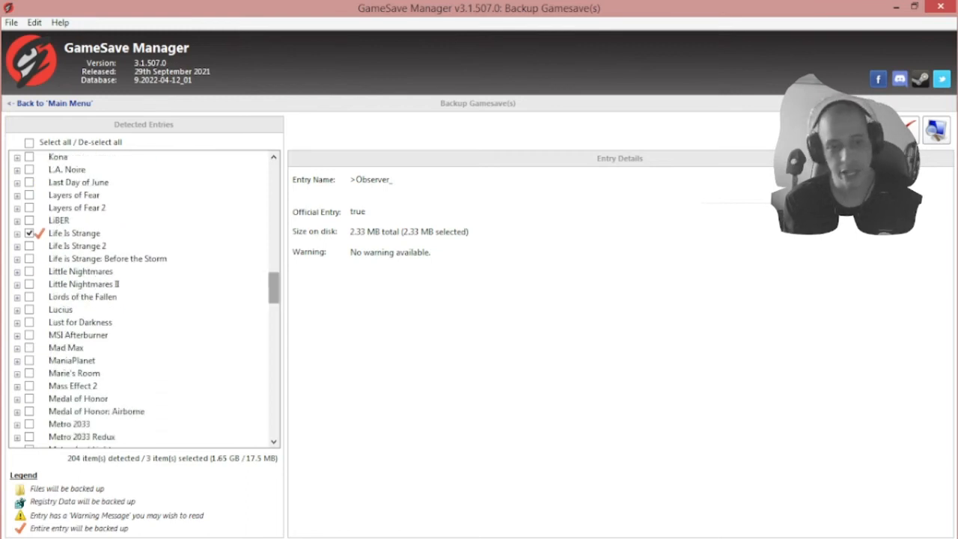
scroll(143, 300, "down", 2)
scroll(142, 299, "down", 7)
scroll(143, 299, "up", 10)
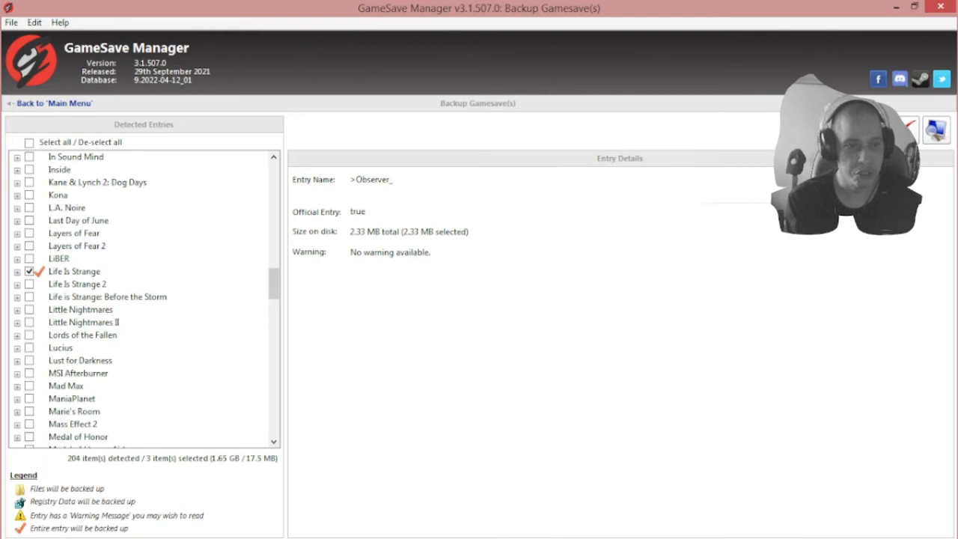
left_click(30, 272)
left_click(29, 272)
left_click(17, 273)
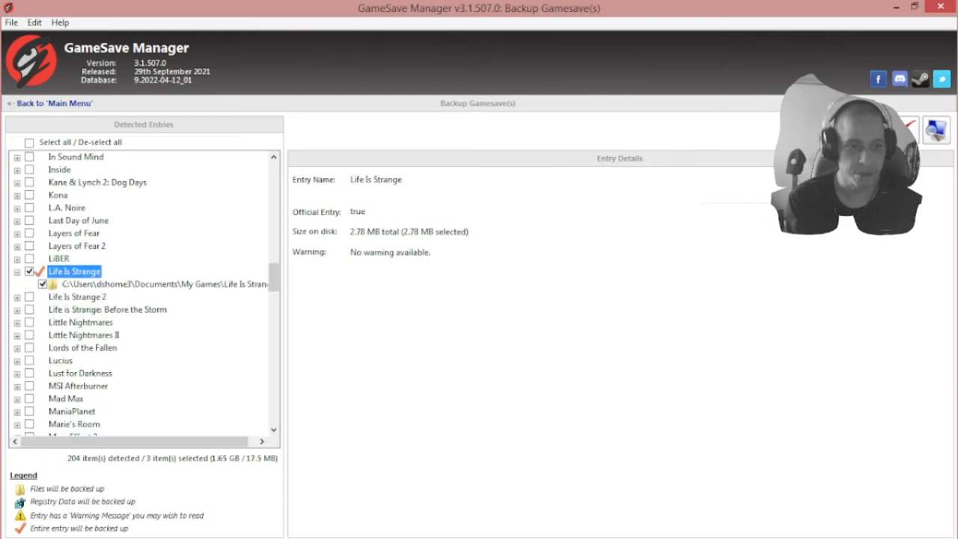
left_click(163, 284)
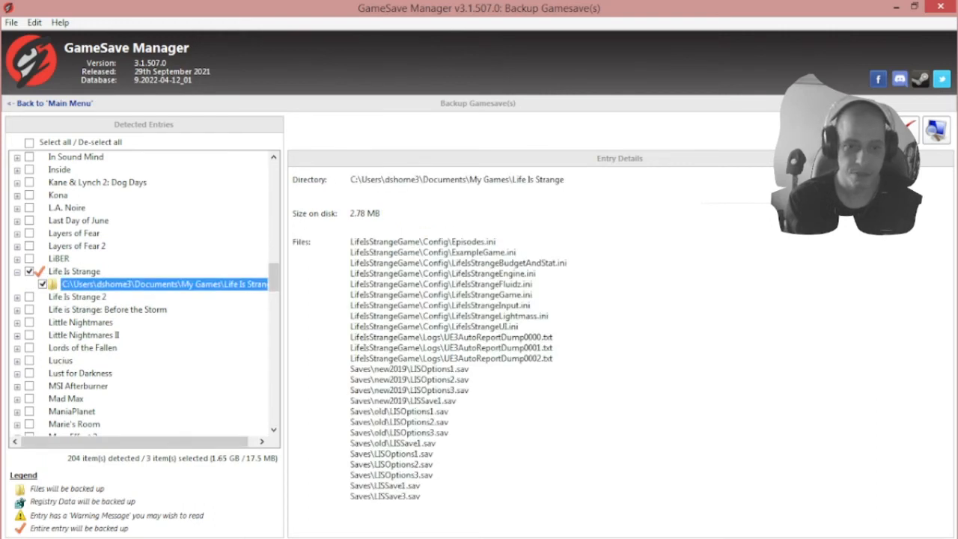
left_click(30, 272)
left_click(17, 272)
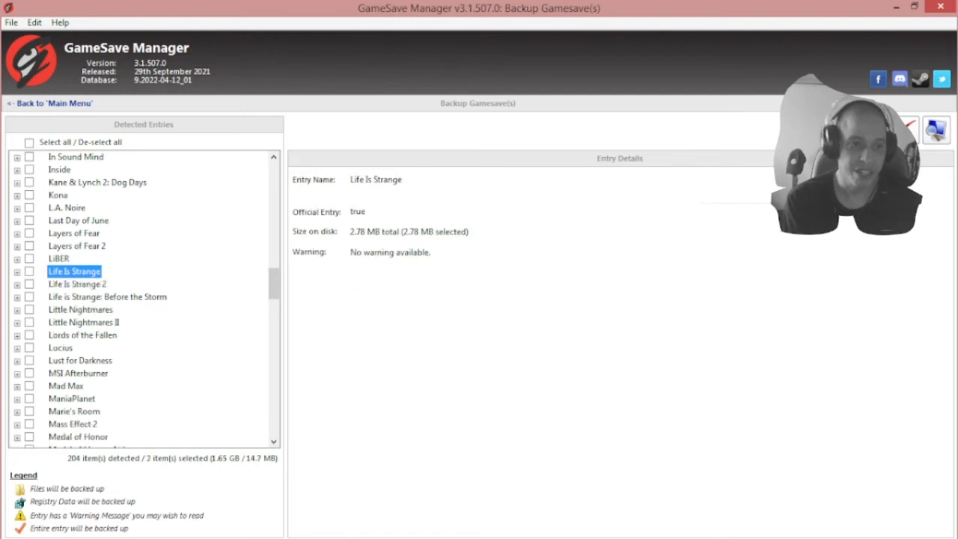
Step: Review the detected entries again from start to end, including Dead Space 2, Dishonored and Driver: San Francisco
left_click_drag(274, 284, 274, 175)
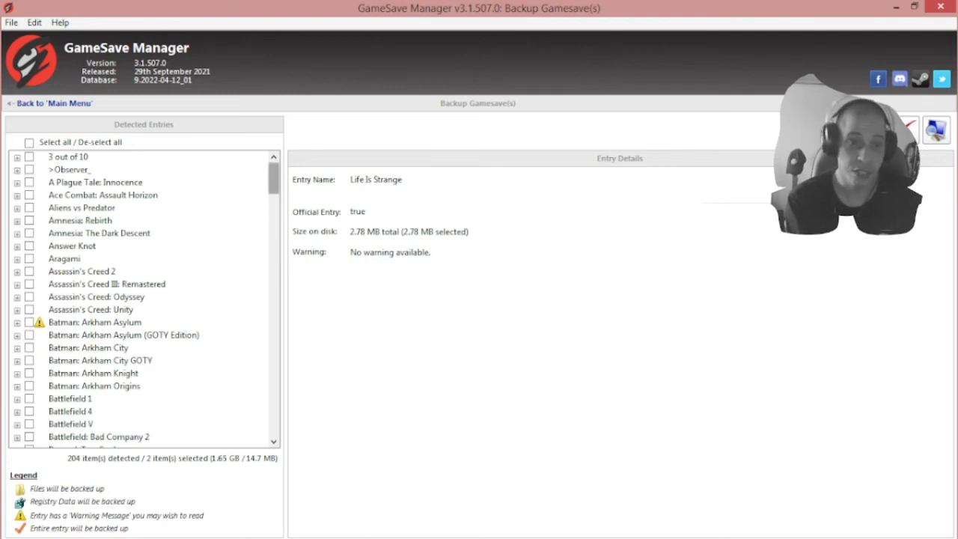
scroll(142, 299, "down", 20)
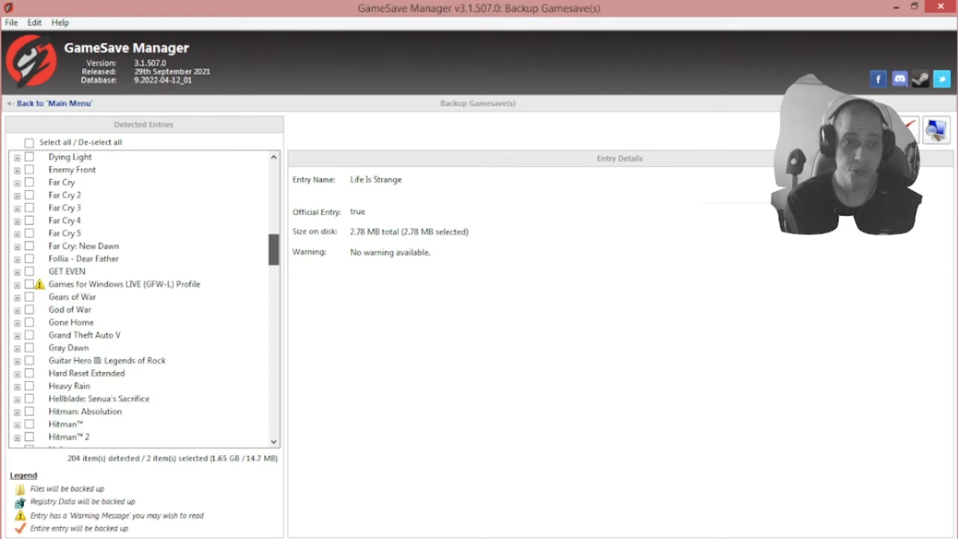
scroll(142, 299, "down", 10)
scroll(143, 299, "up", 20)
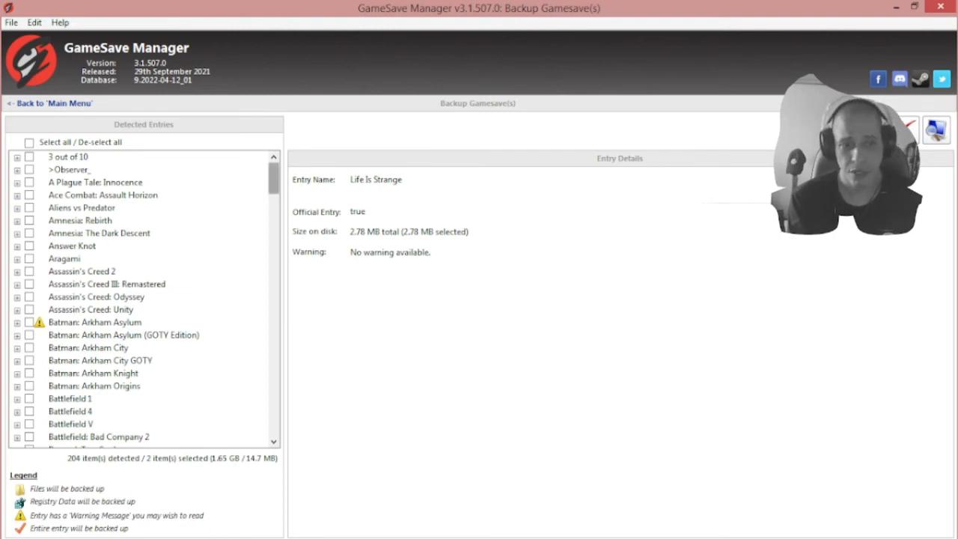
scroll(142, 299, "down", 5)
scroll(143, 299, "down", 20)
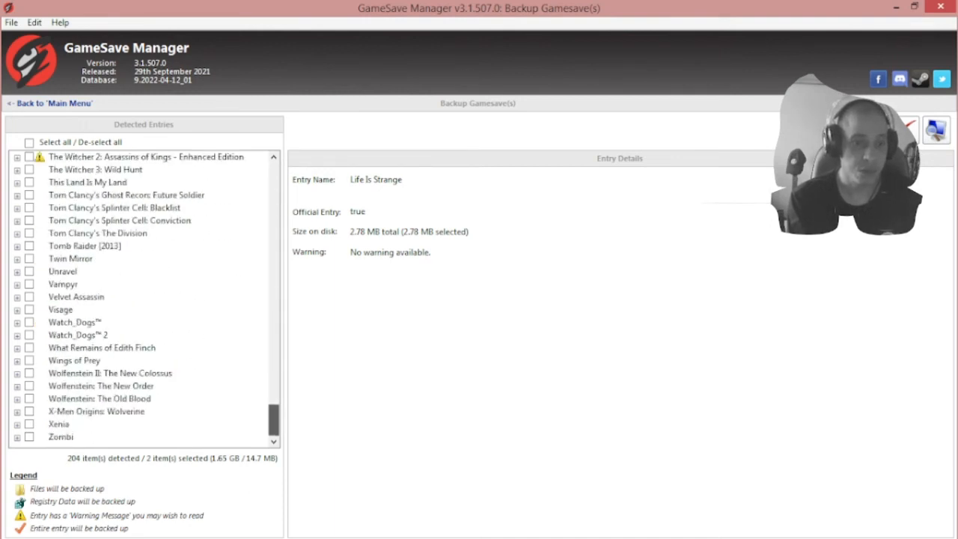
scroll(142, 299, "up", 20)
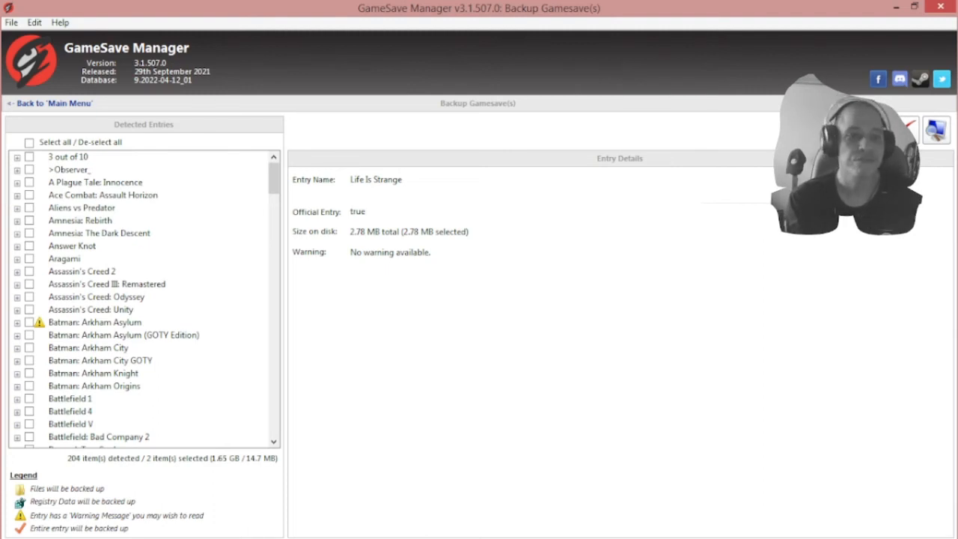
left_click_drag(274, 178, 274, 223)
left_click(73, 272)
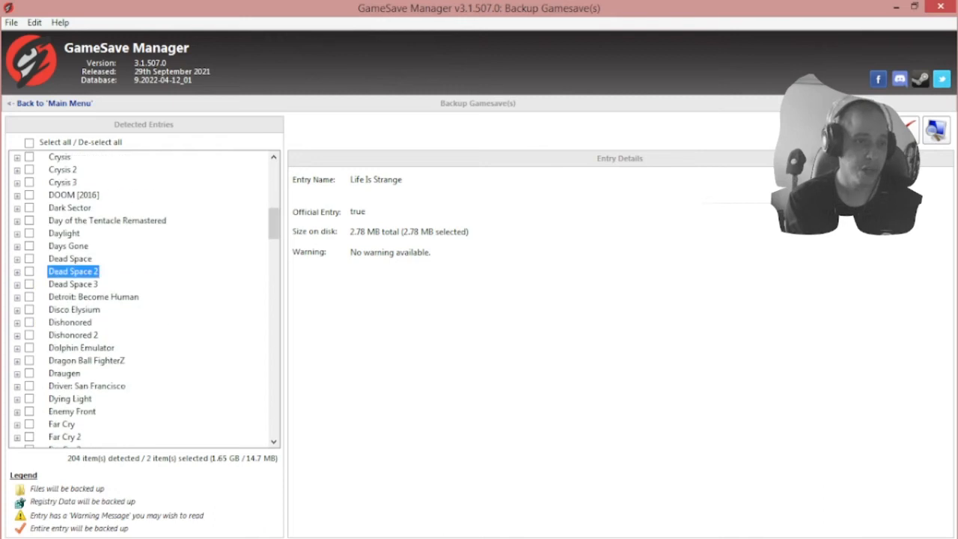
left_click(70, 323)
left_click(87, 386)
left_click_drag(274, 223, 274, 178)
Step: View the existing scheduled tasks w10games and my saves, and return to the main menu
left_click(55, 103)
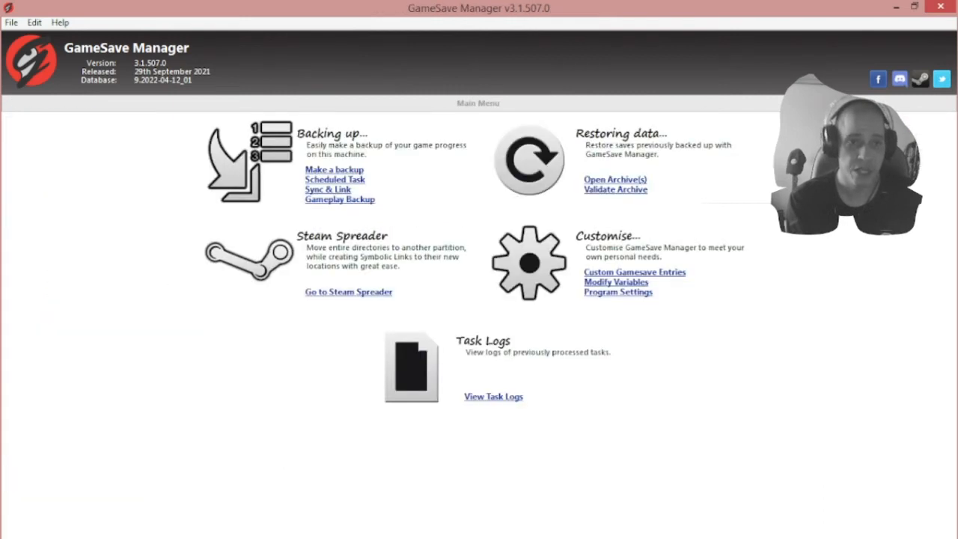
left_click(334, 179)
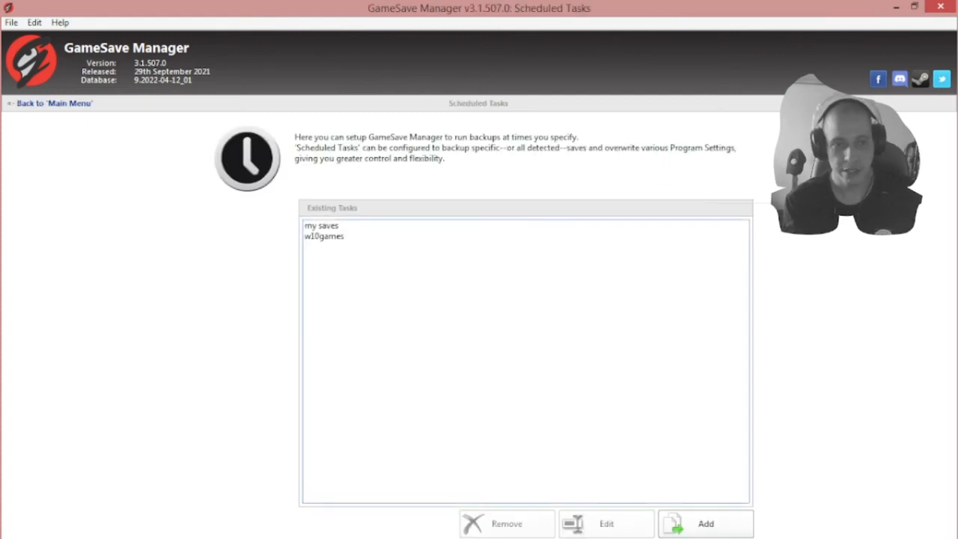
left_click(324, 236)
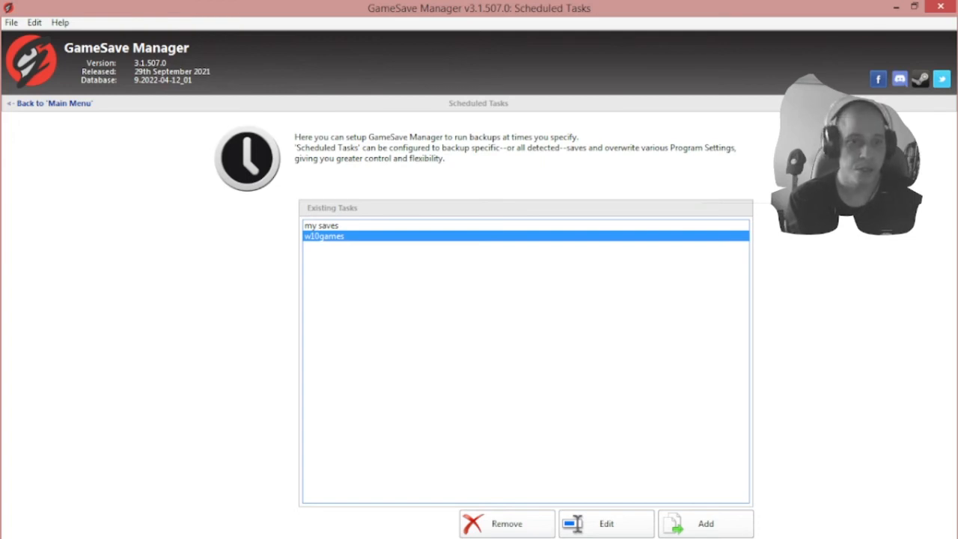
left_click(321, 225)
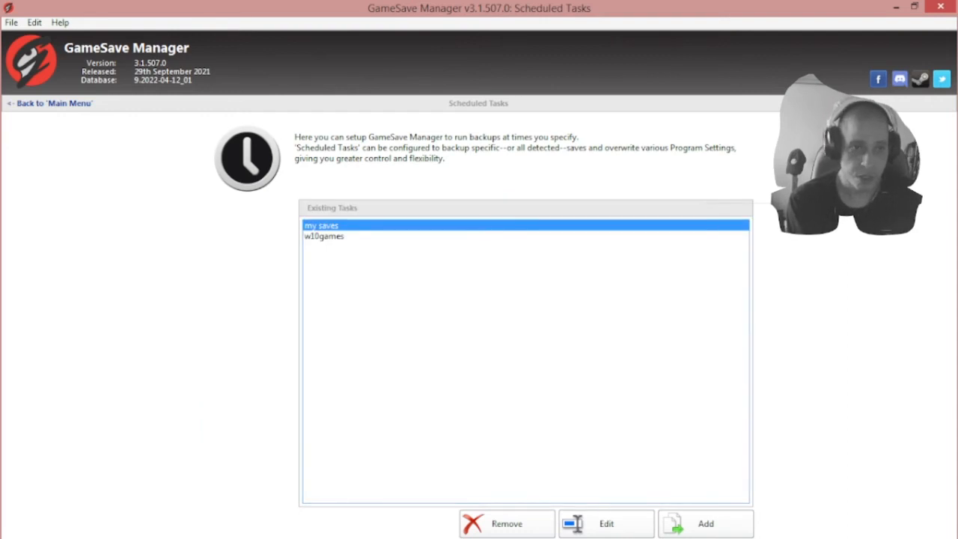
left_click(53, 103)
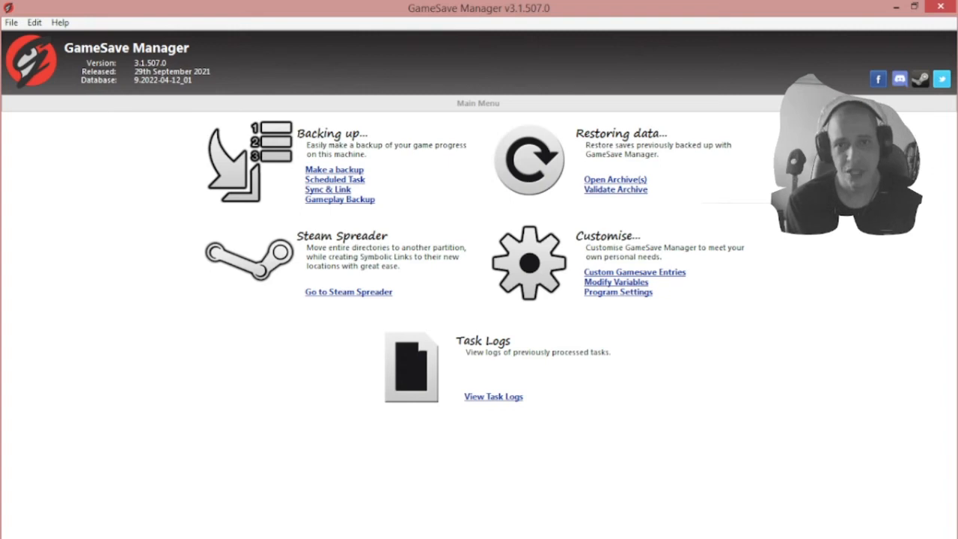
Step: Open the program settings and look through the cloud, update, backup, external scripts, sync and detection categories
left_click(60, 23)
mouse_move(35, 23)
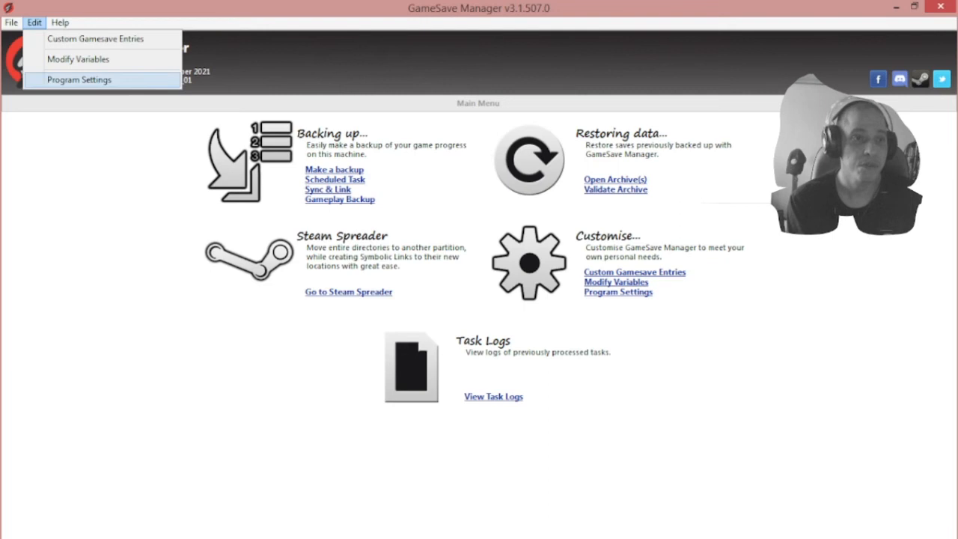
left_click(79, 79)
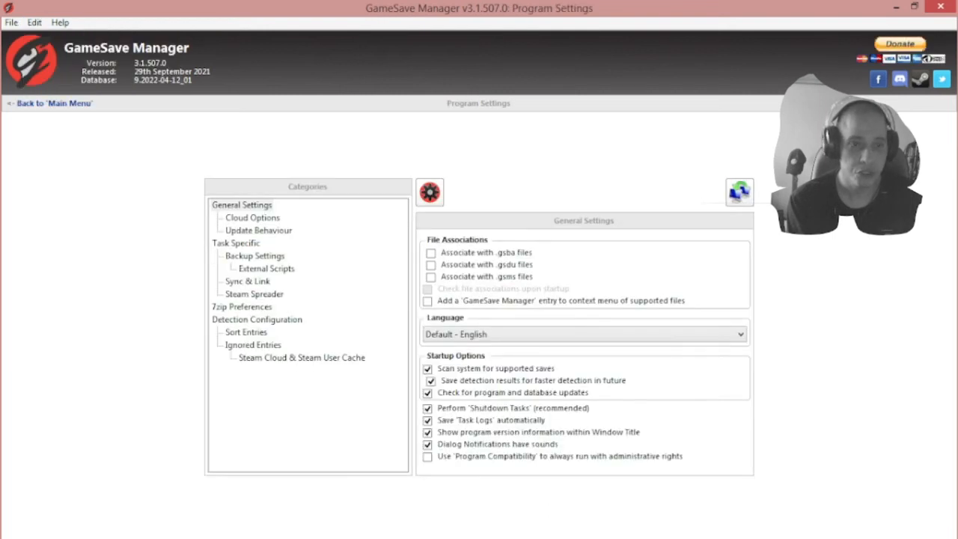
left_click(252, 218)
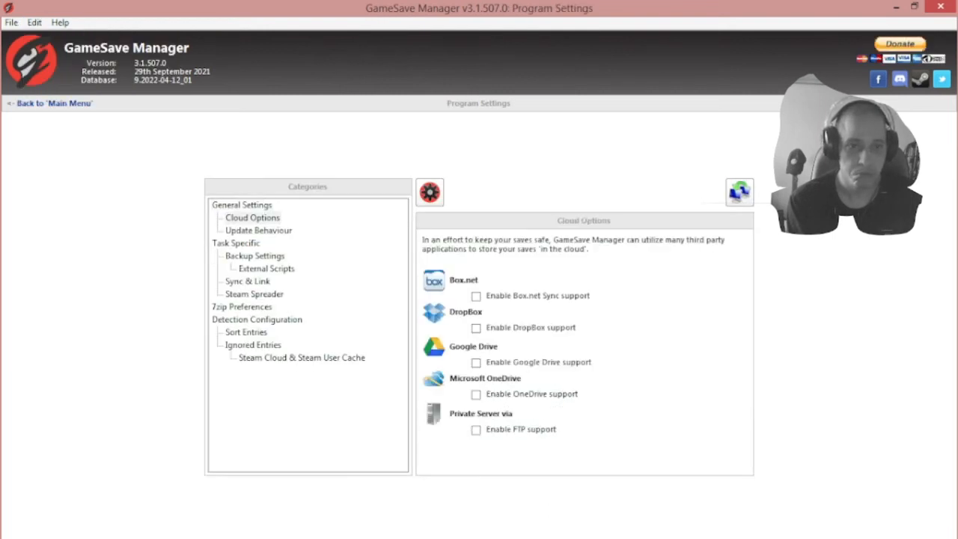
left_click(258, 230)
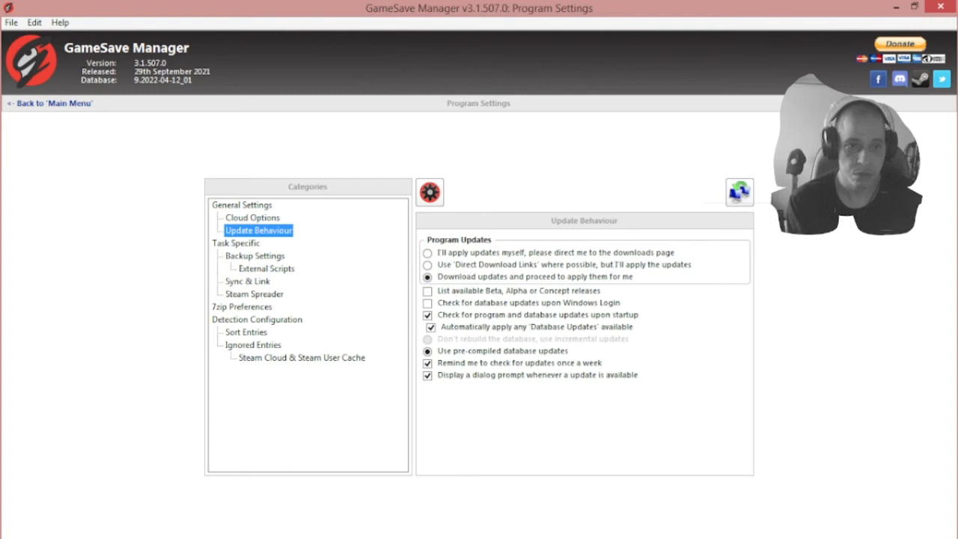
left_click(255, 255)
left_click(266, 269)
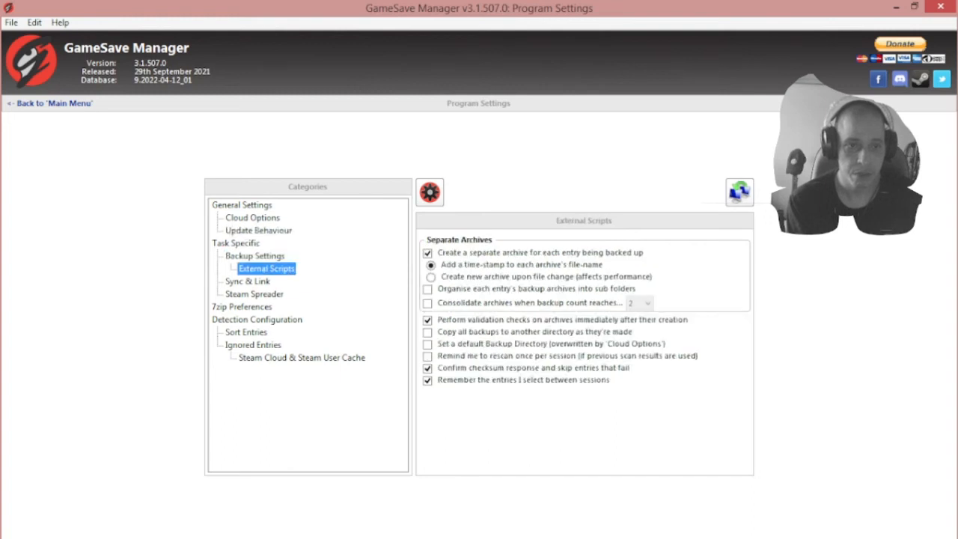
left_click(248, 282)
left_click(256, 319)
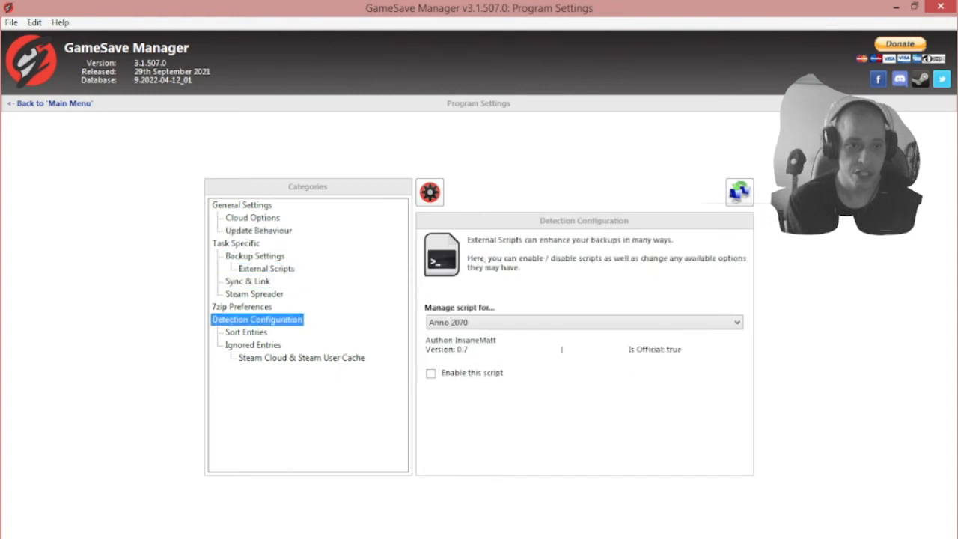
Step: Set the program language to Portuguese [Português Brasil] in the general settings and return to the main menu
left_click(242, 205)
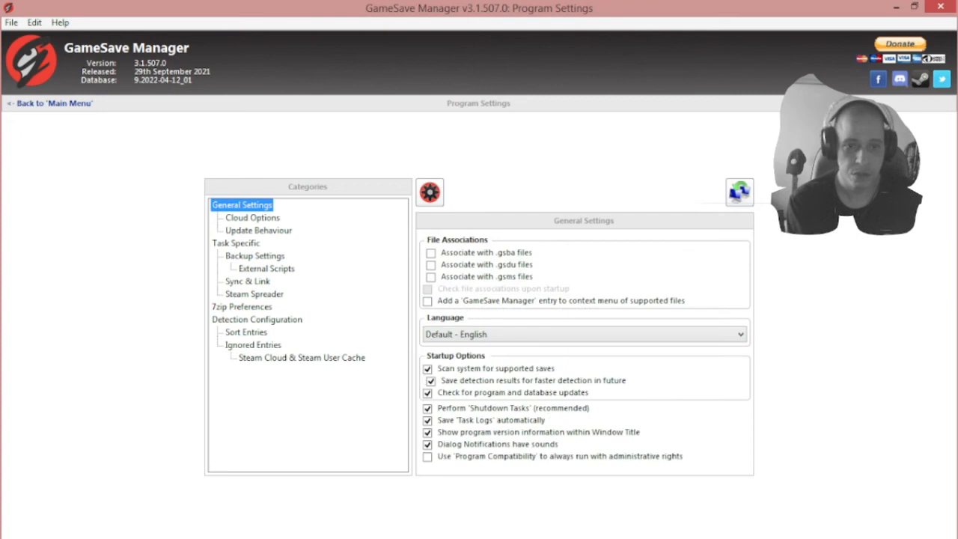
left_click(585, 335)
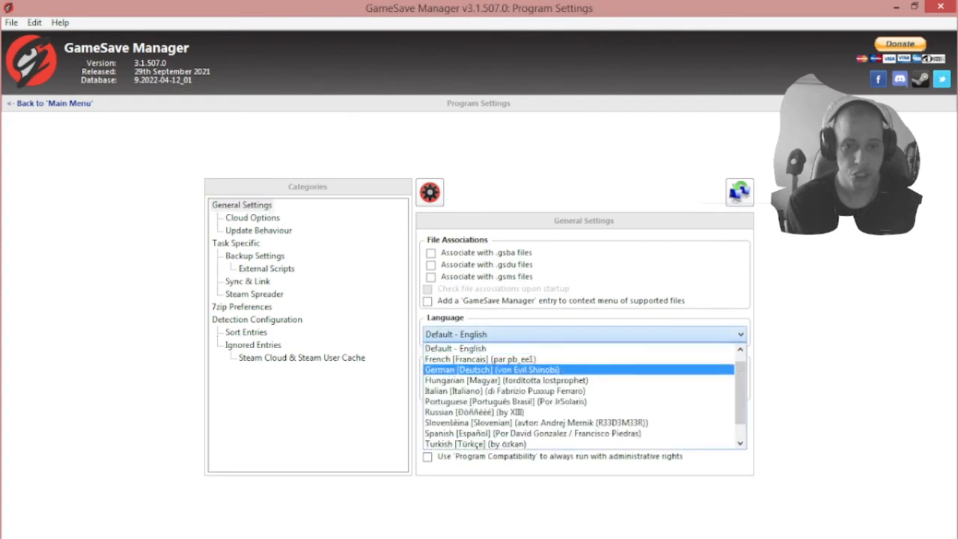
left_click(506, 401)
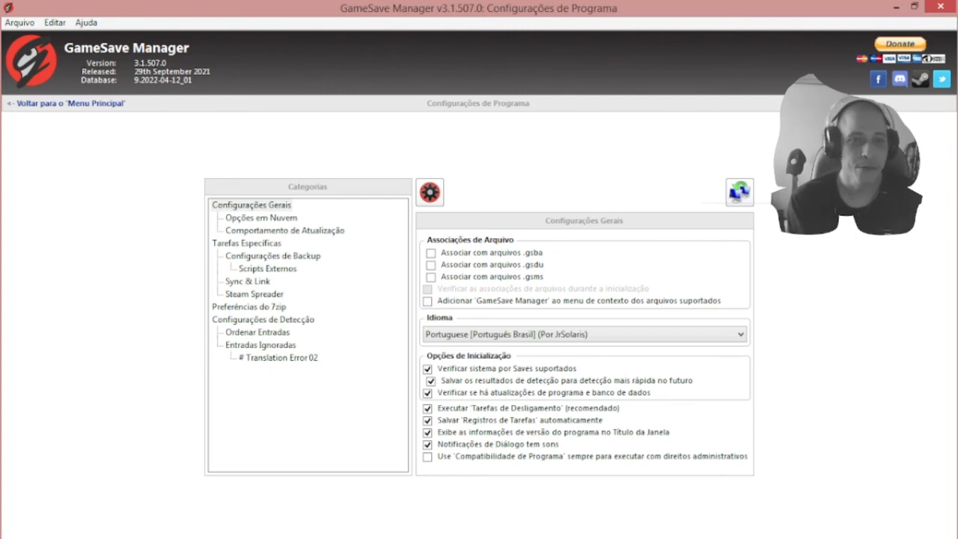
left_click(71, 103)
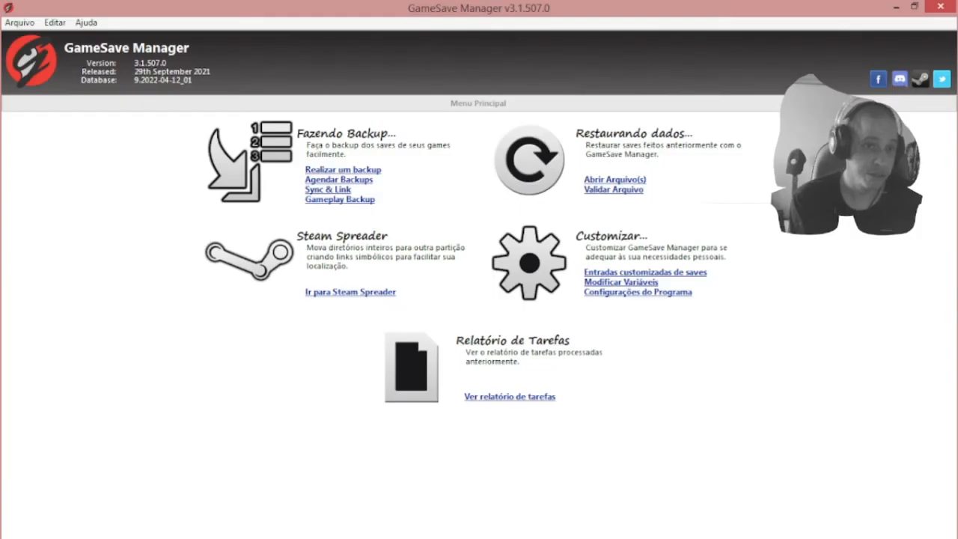
Step: Open the scheduled task my saves for editing, keep its name and advance to the choice of backup entries
left_click(338, 180)
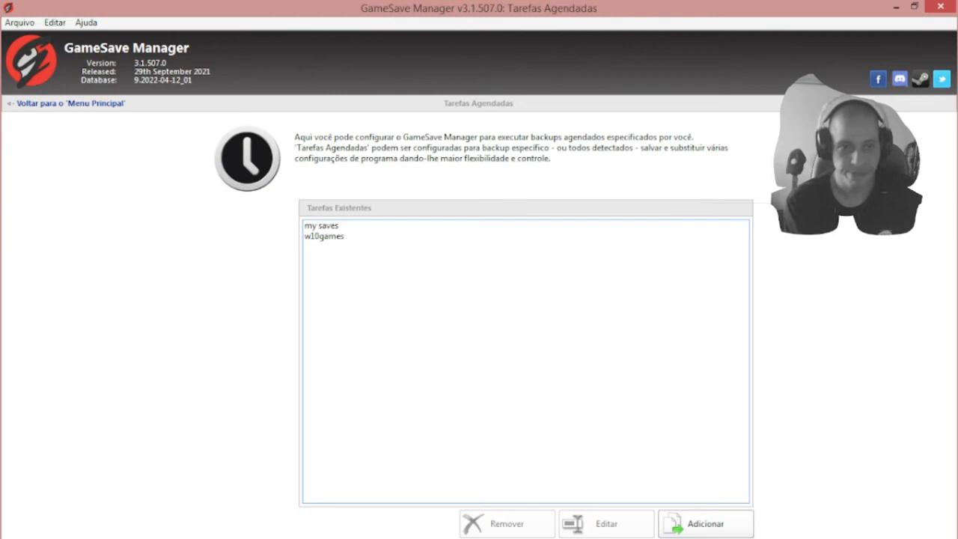
left_click(322, 225)
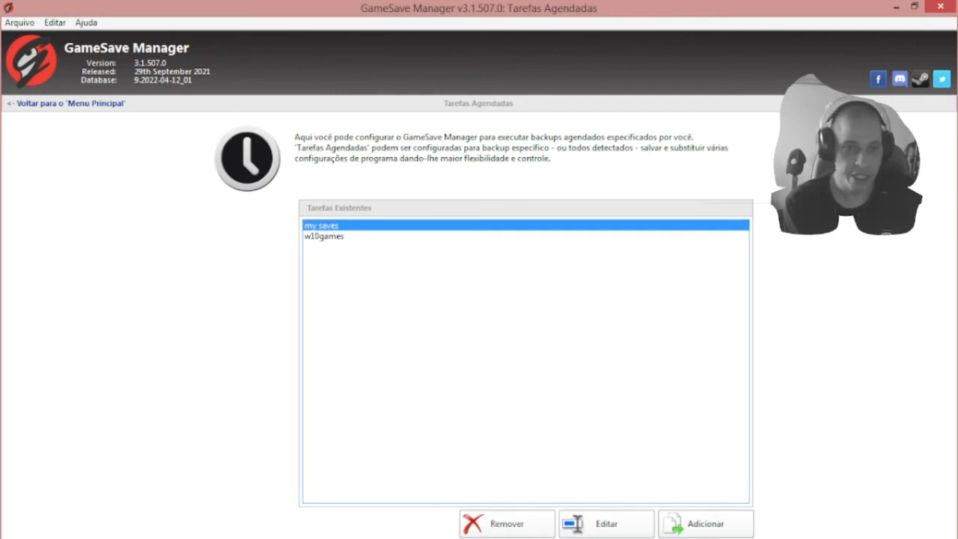
left_click(606, 523)
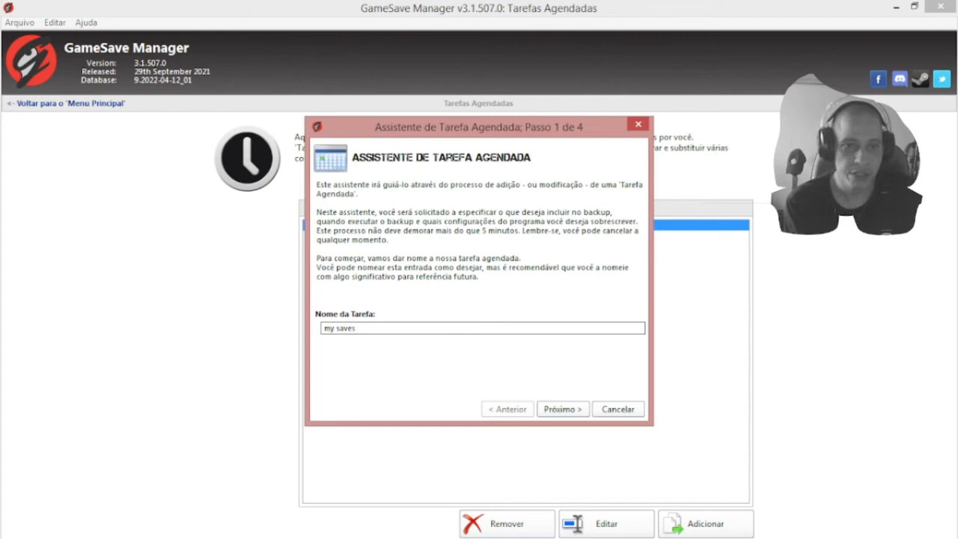
left_click(563, 409)
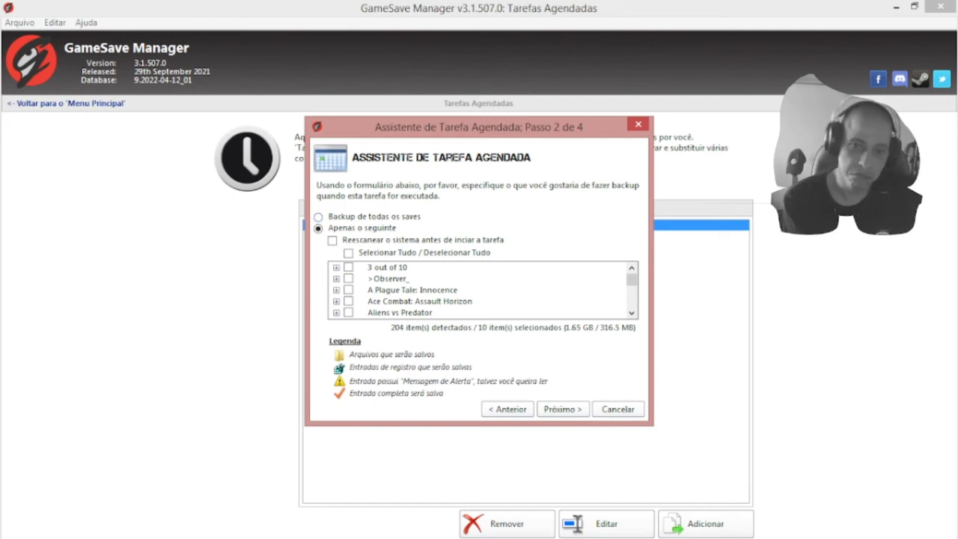
Step: Review which games are included in the task, from the start of the list to Out of Line
scroll(483, 290, "down", 8)
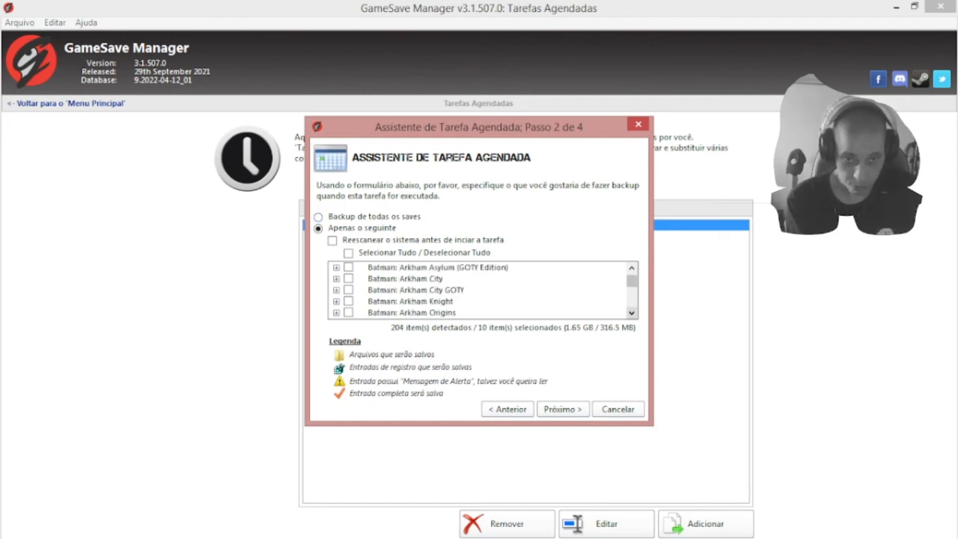
scroll(483, 289, "down", 8)
scroll(482, 290, "down", 3)
scroll(483, 289, "up", 1)
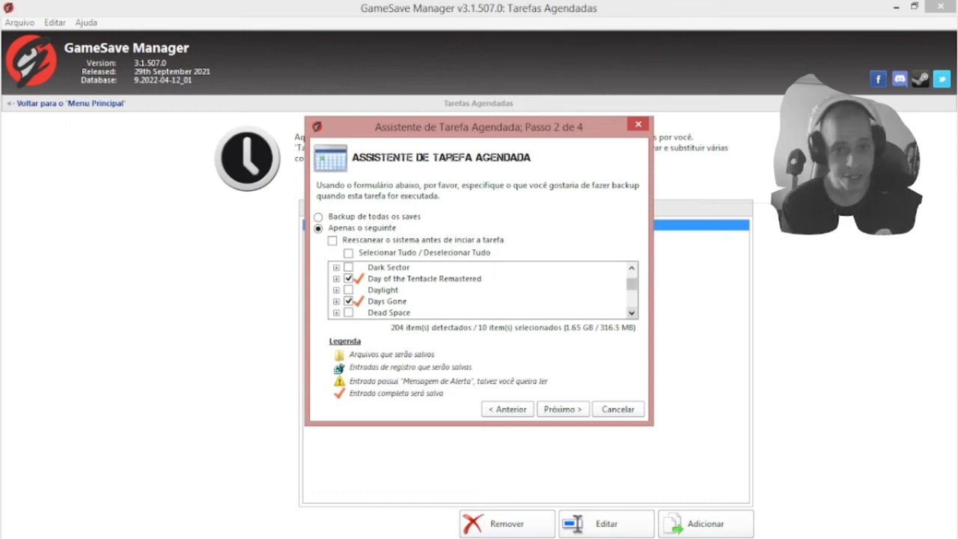
scroll(482, 290, "down", 3)
scroll(483, 289, "up", 2)
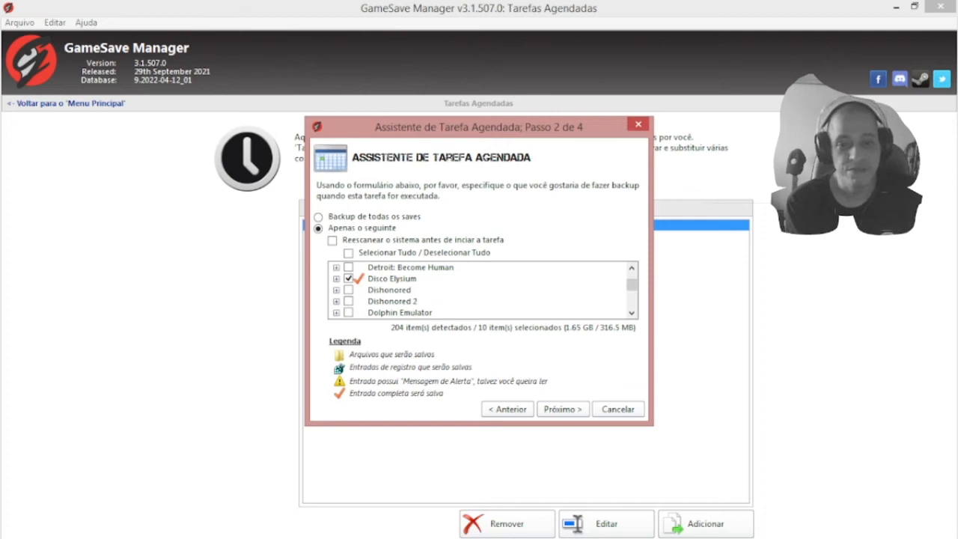
scroll(482, 289, "down", 5)
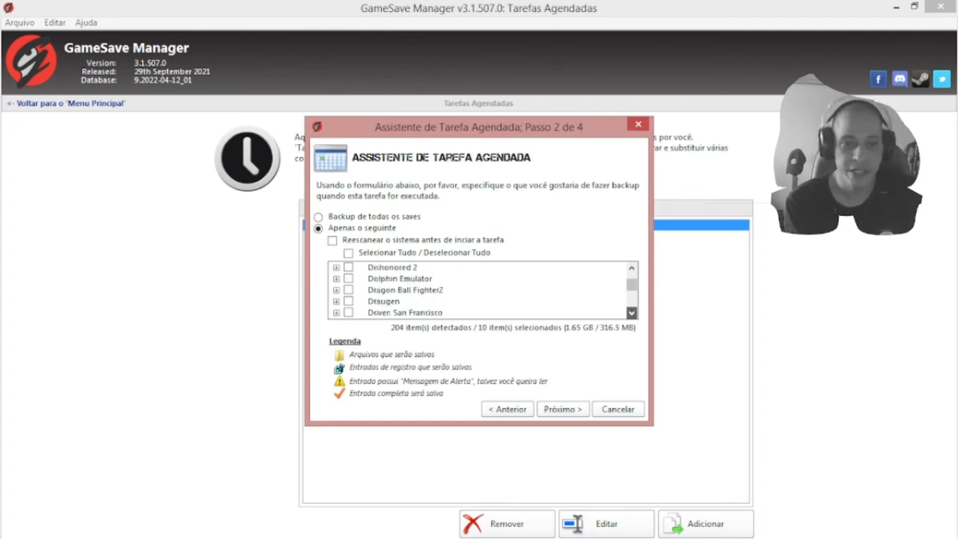
scroll(483, 290, "down", 7)
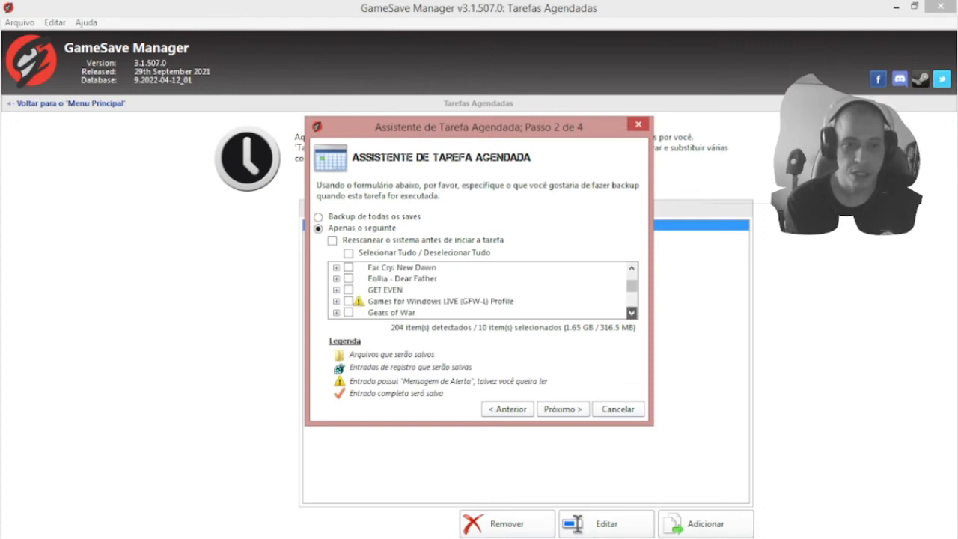
scroll(483, 290, "down", 7)
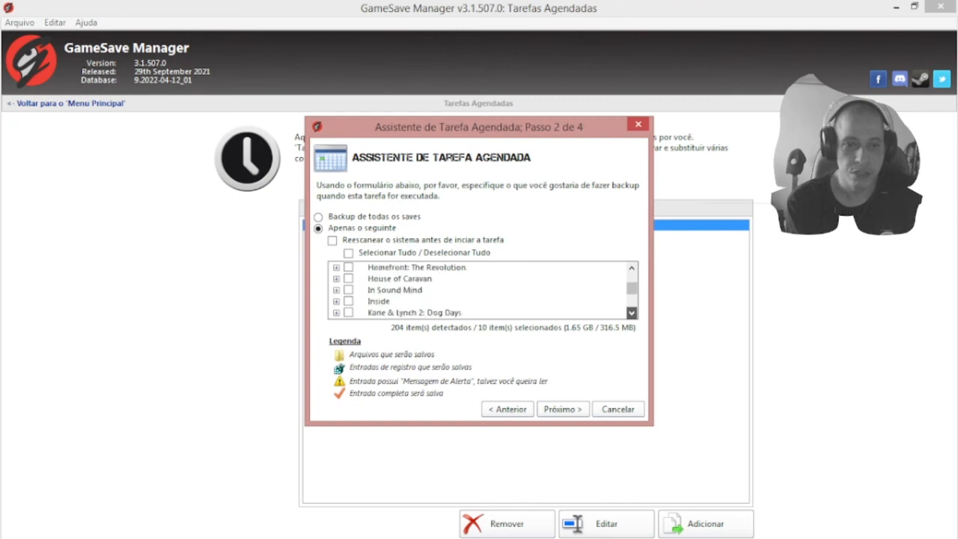
scroll(482, 289, "down", 7)
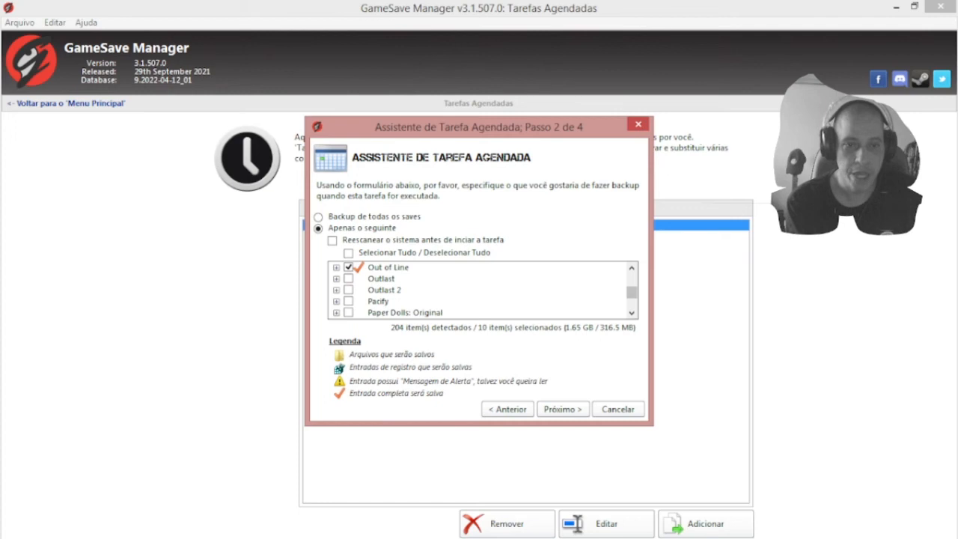
left_click(632, 268)
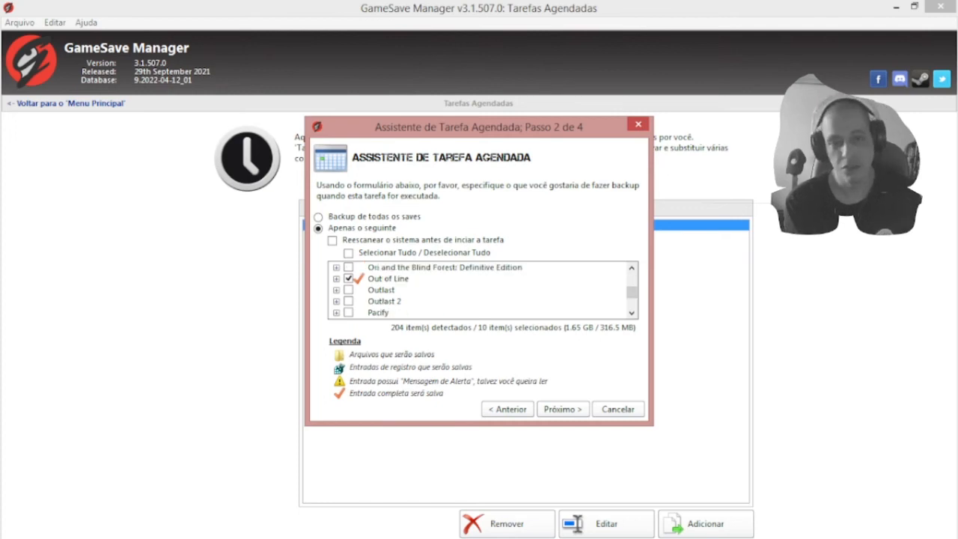
Step: Continue checking the task's included games up to Sniper Elite V2, highlighting Sherlock Holmes: Crimes & Punishments on the way
left_click(632, 313)
left_click(632, 312)
left_click(632, 313)
left_click(631, 312)
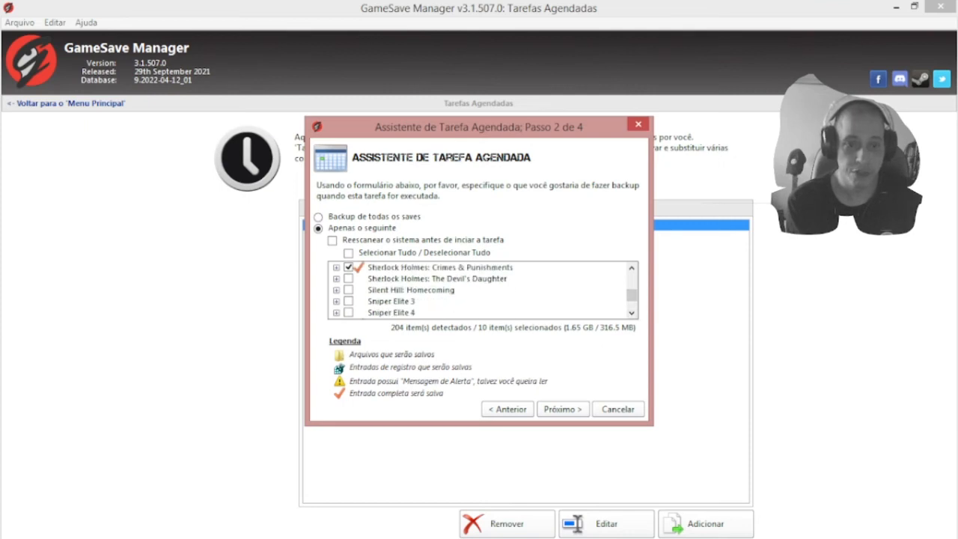
left_click(437, 279)
left_click(440, 267)
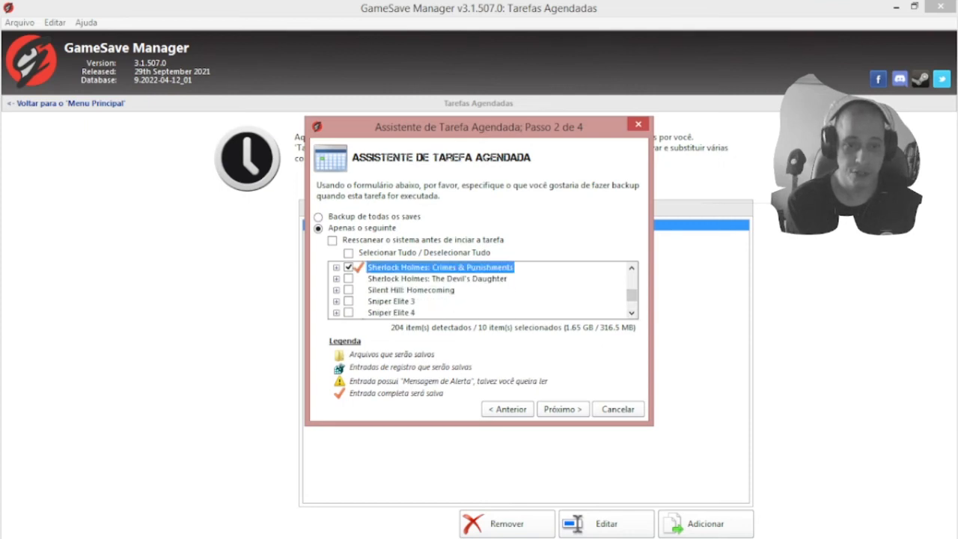
left_click(632, 312)
left_click(632, 313)
left_click(632, 313)
left_click(631, 313)
left_click(631, 313)
left_click(393, 267)
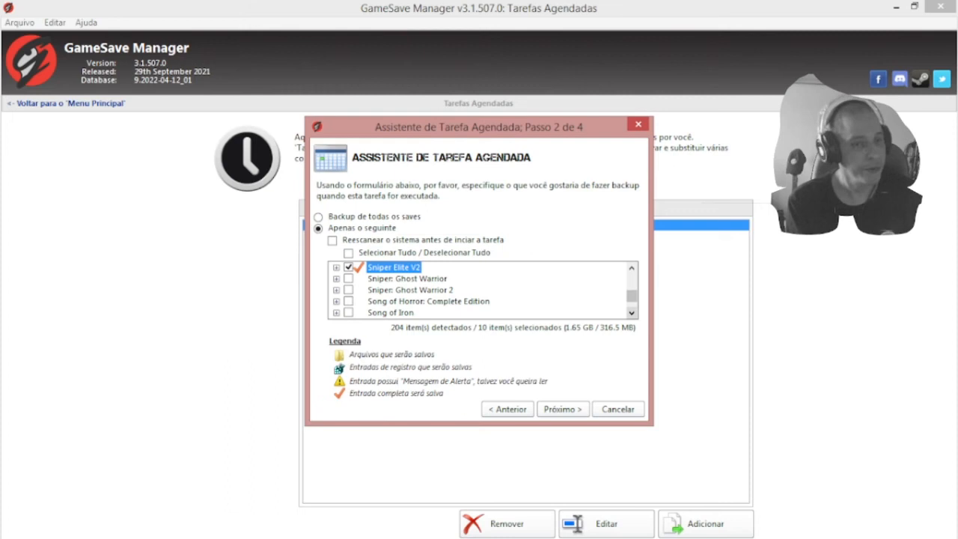
Step: Check the included games from The Darkness II and The Witcher 3: Wild Hunt through to Velvet Assassin
left_click(631, 313)
left_click(631, 312)
left_click(632, 313)
left_click(631, 313)
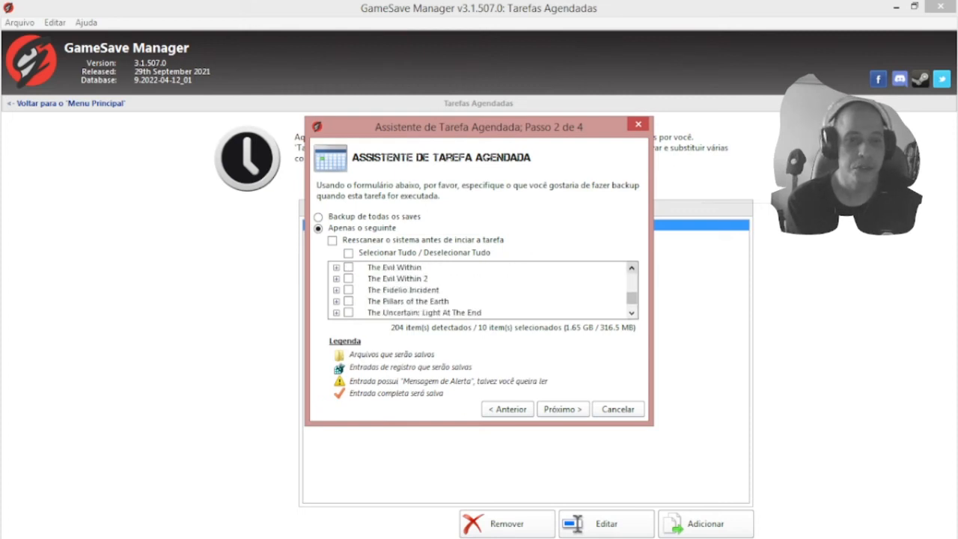
left_click(631, 268)
left_click(631, 268)
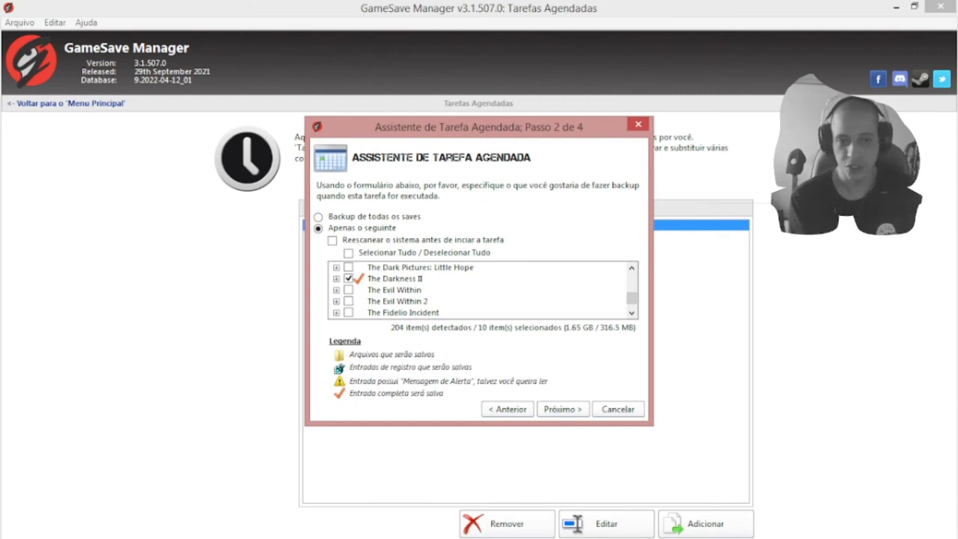
left_click(631, 313)
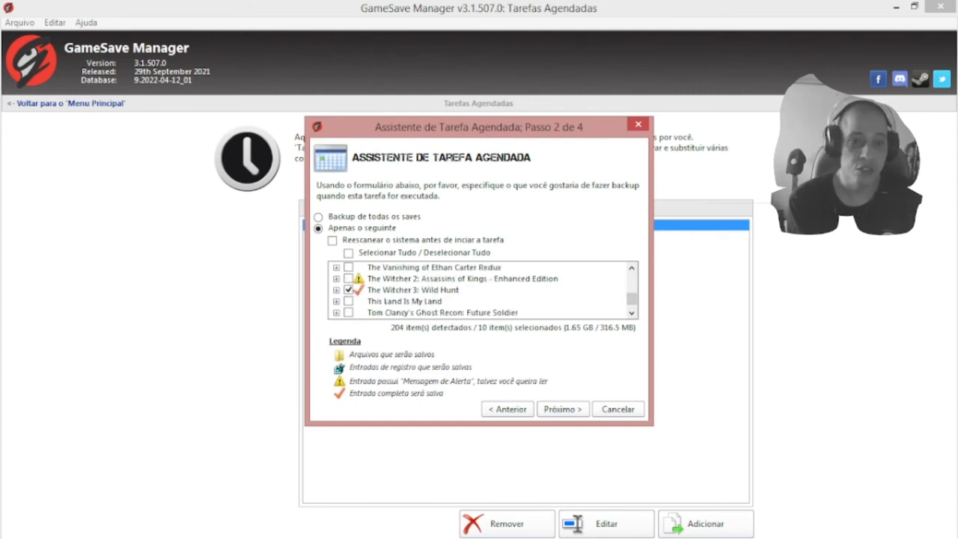
left_click(632, 312)
left_click(631, 313)
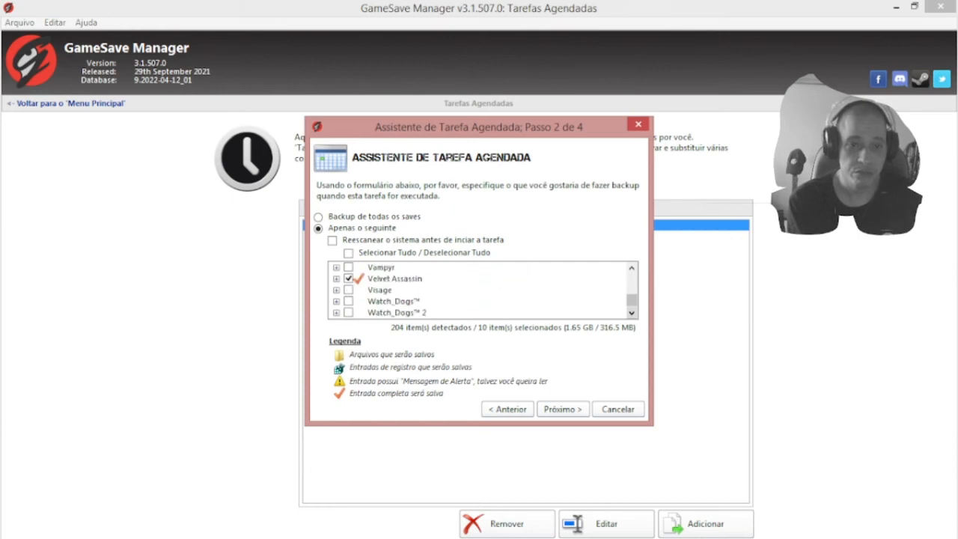
left_click(395, 278)
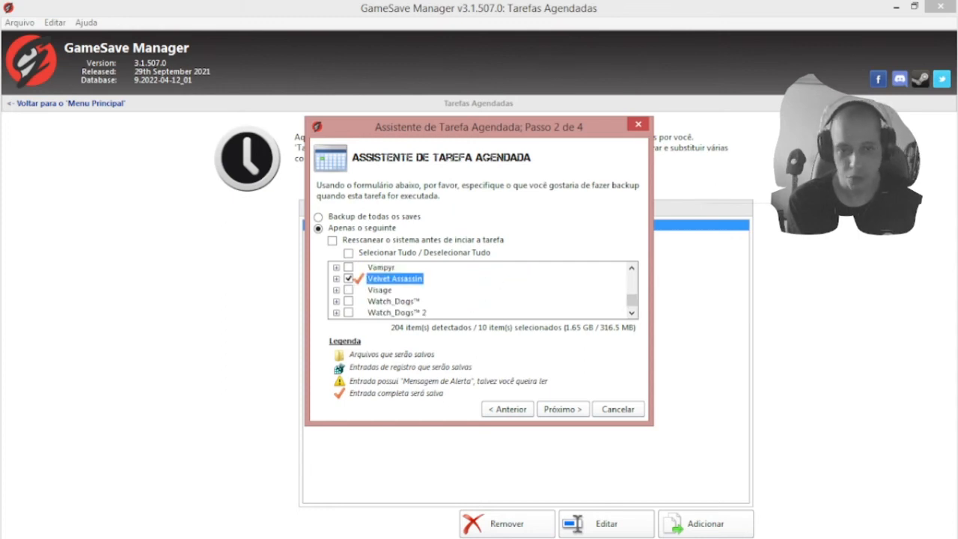
Step: Check X-Men Origins: Wolverine near the end of the list and advance past the schedule to the task's final save options
left_click(631, 313)
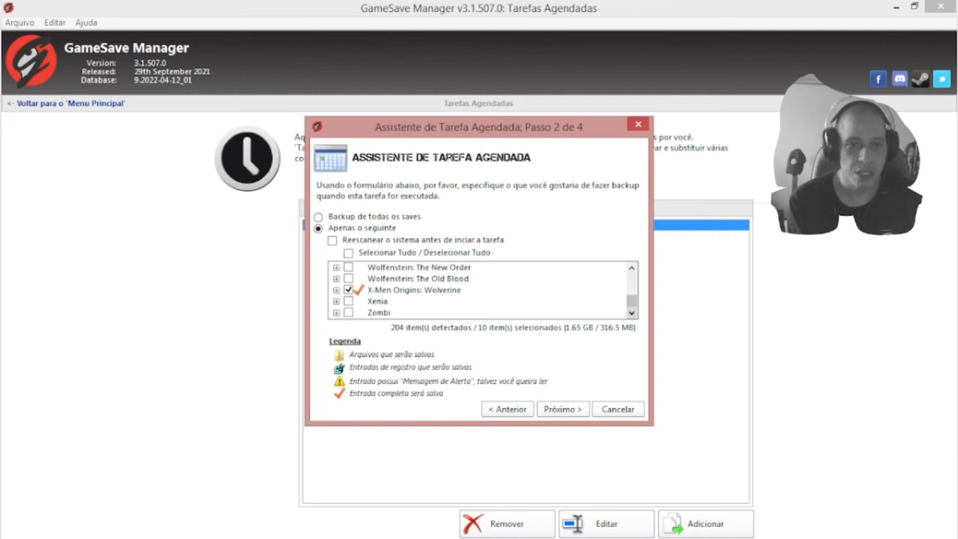
left_click(414, 291)
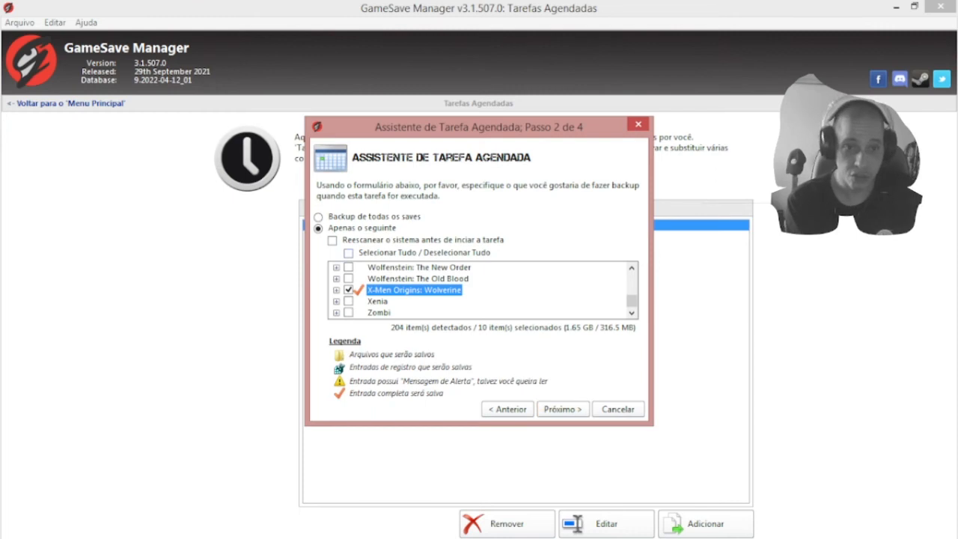
mouse_move(631, 301)
left_mouse_down()
mouse_move(631, 278)
mouse_move(632, 301)
left_mouse_up()
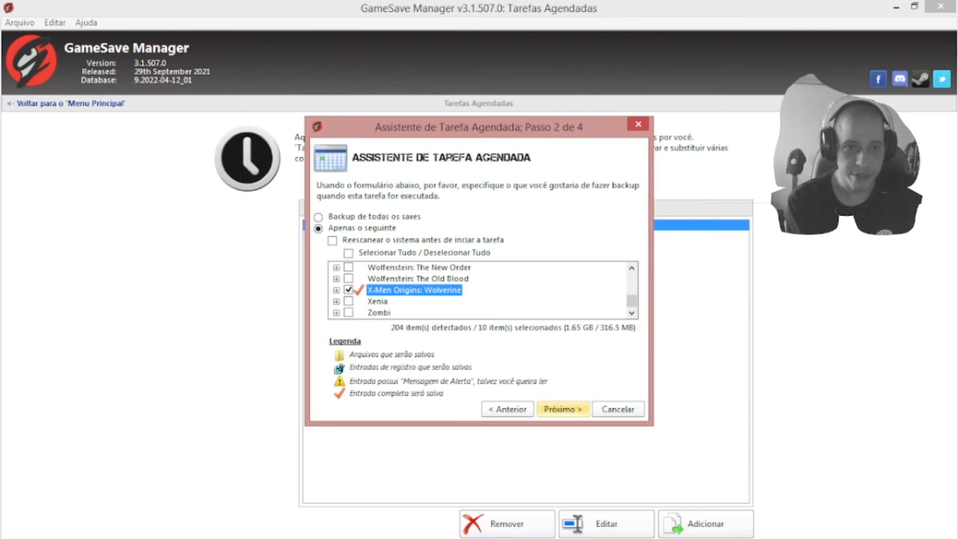
left_click(562, 409)
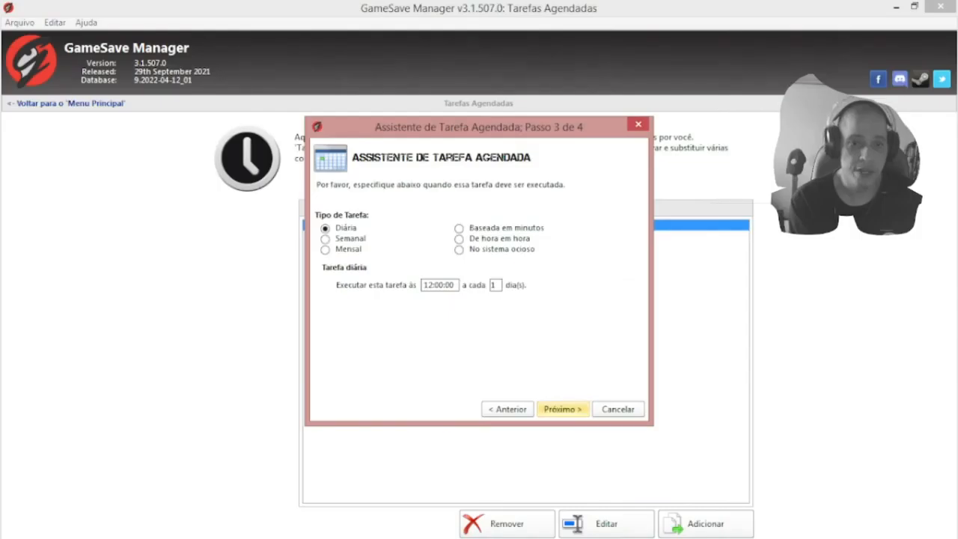
left_click(612, 493)
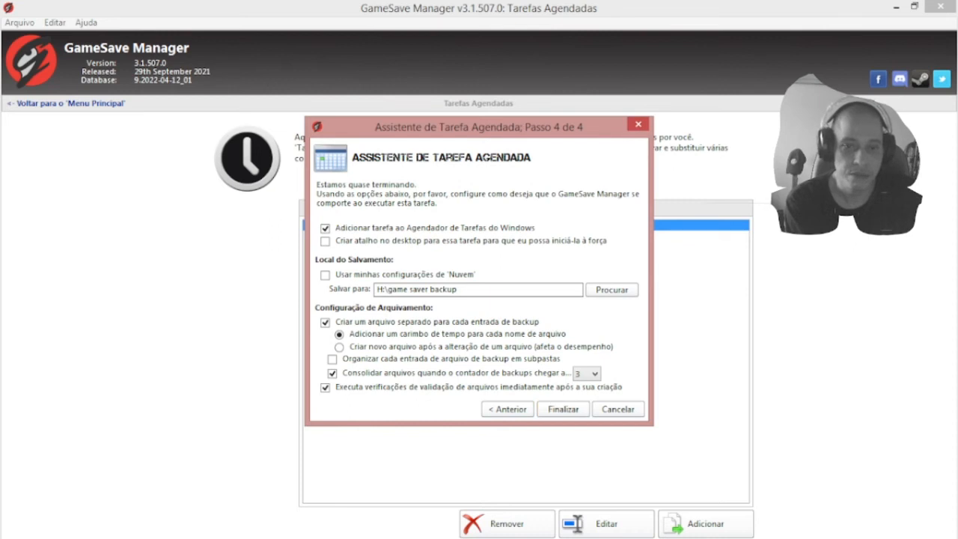
Step: Finish editing the scheduled task with its current save options and return to the main menu
left_click(563, 409)
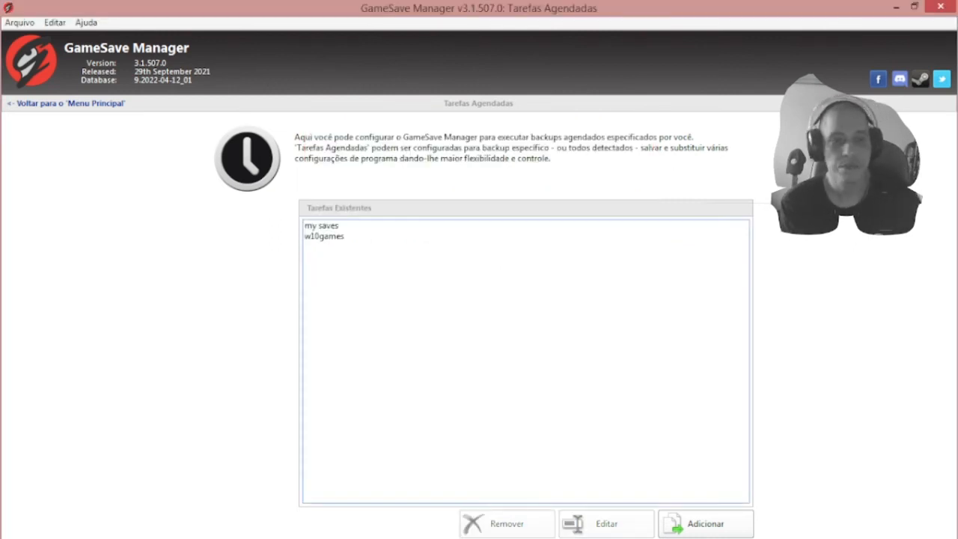
left_click(322, 225)
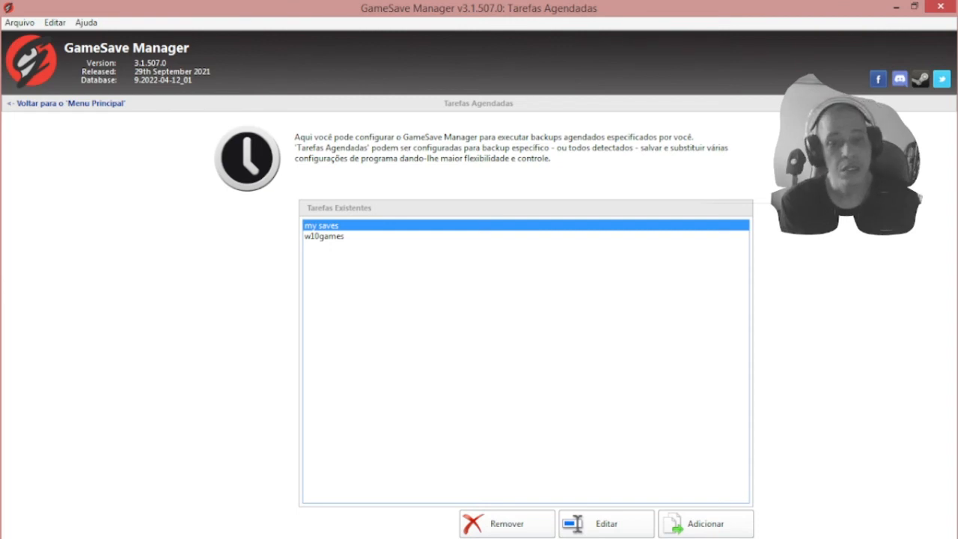
left_click(71, 103)
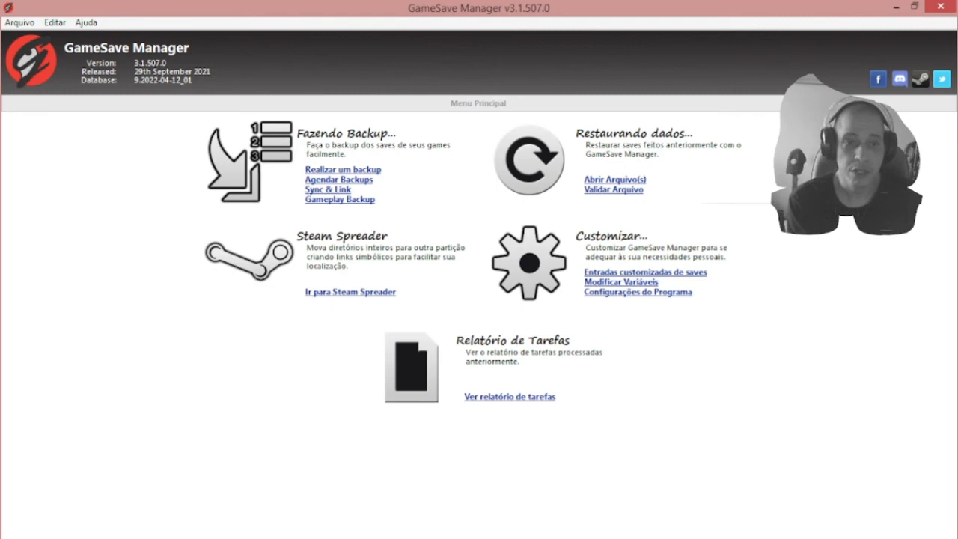
Step: Look through the supported game entries in Sync & Link and return to the main menu
left_click(328, 189)
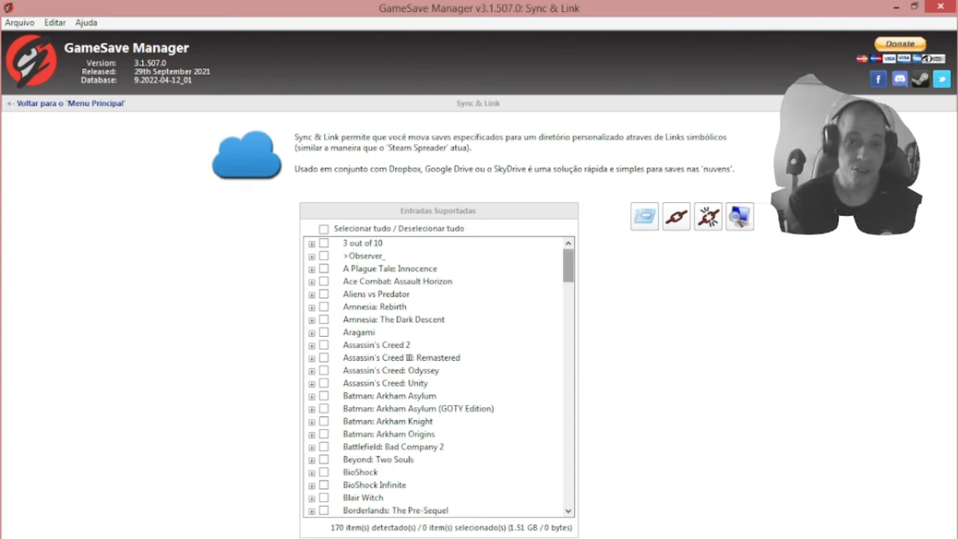
scroll(437, 376, "down", 20)
scroll(438, 377, "up", 20)
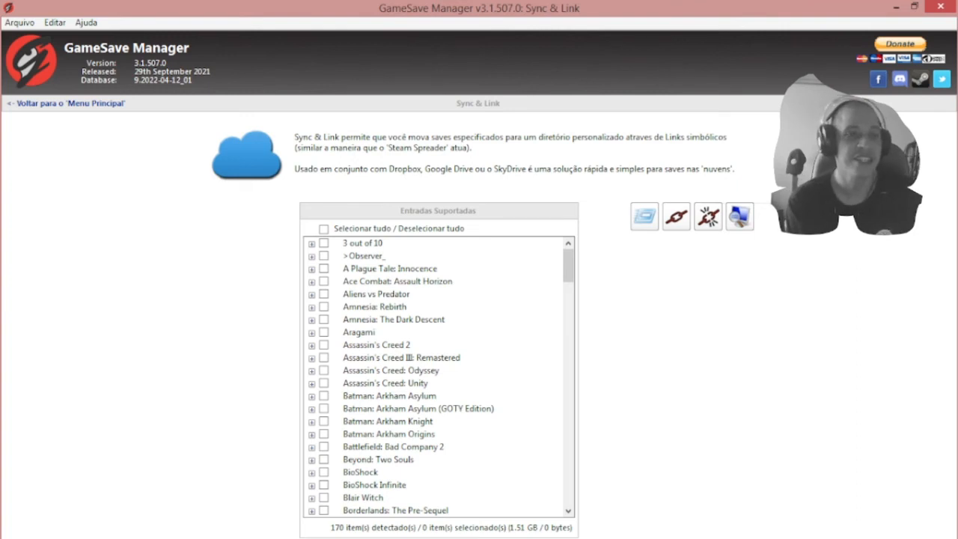
left_click(71, 103)
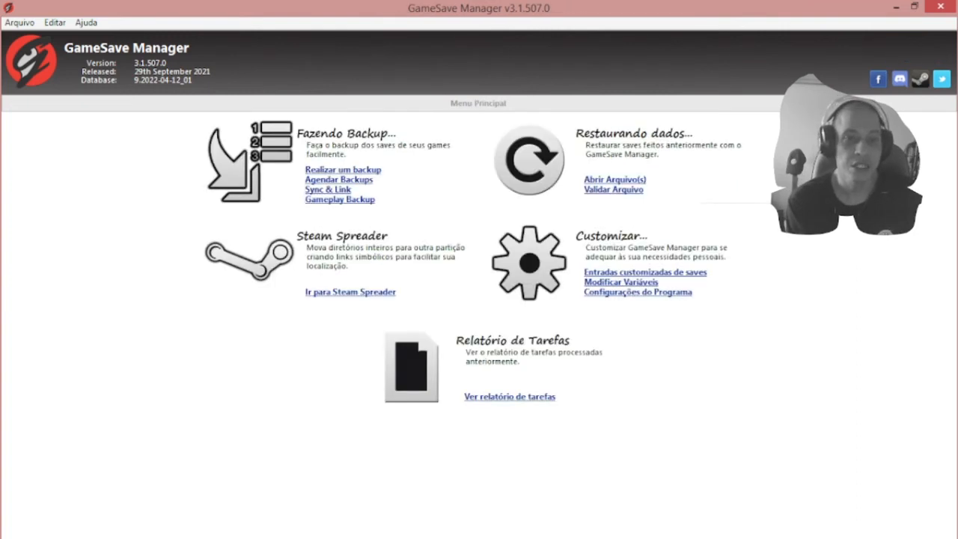
Step: Review the Gameplay Backup description, detected entries and archiving options, and return to the main menu
left_click(340, 199)
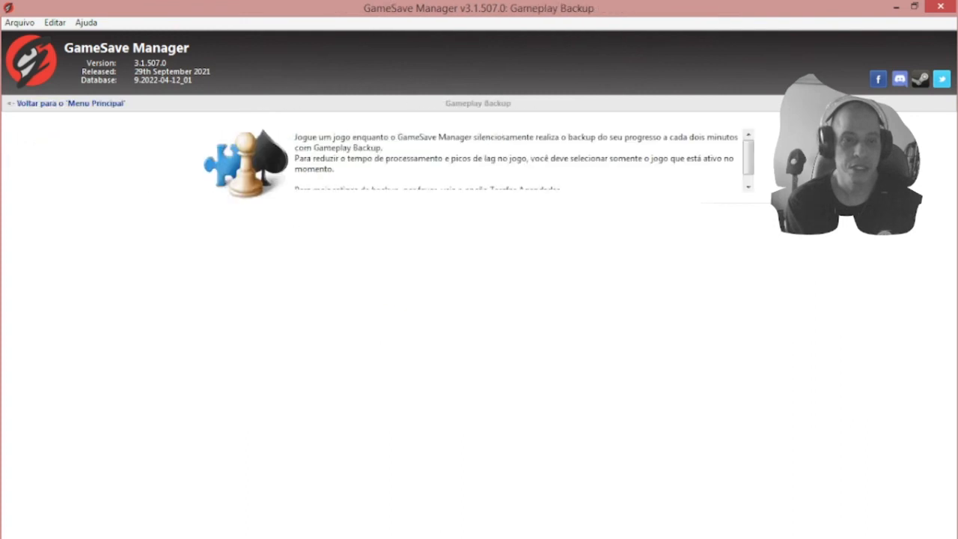
left_click(70, 103)
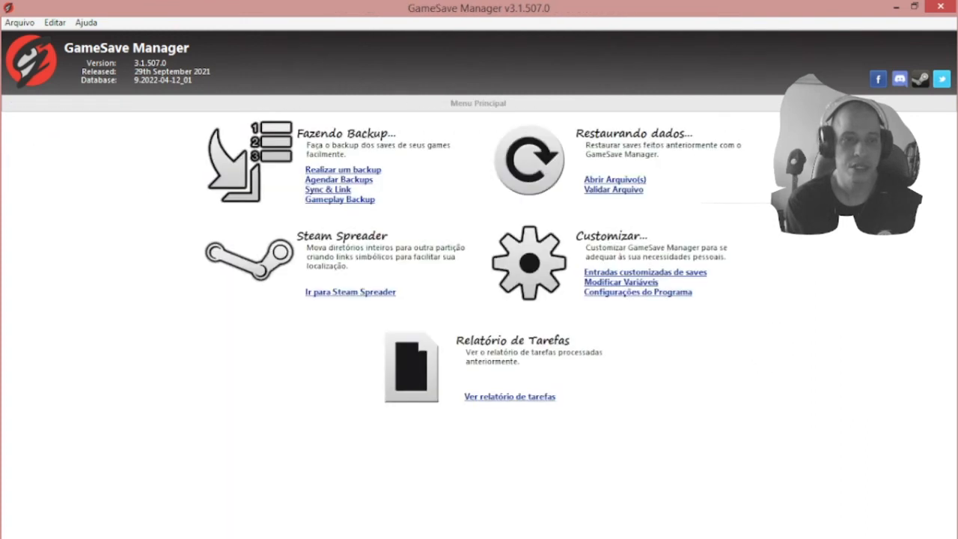
left_click(340, 200)
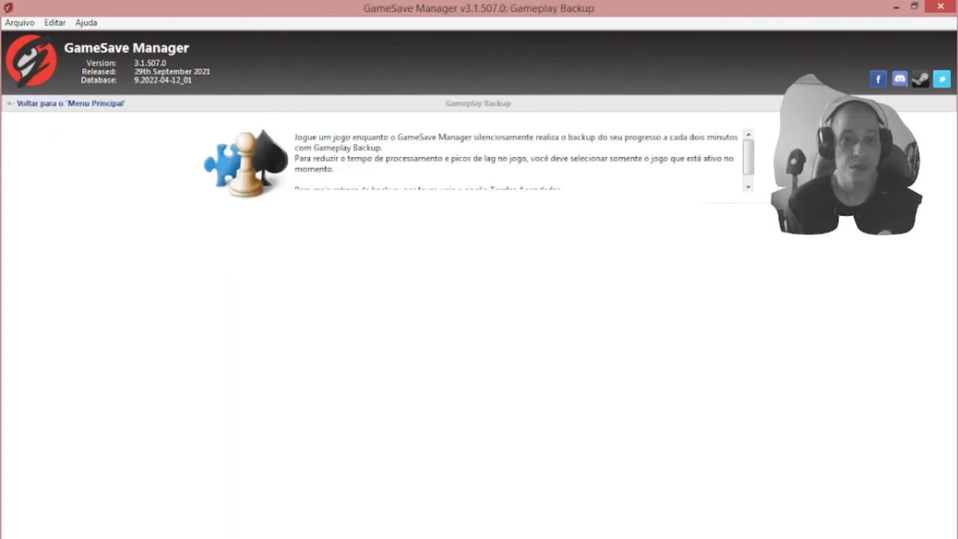
scroll(524, 161, "down", 1)
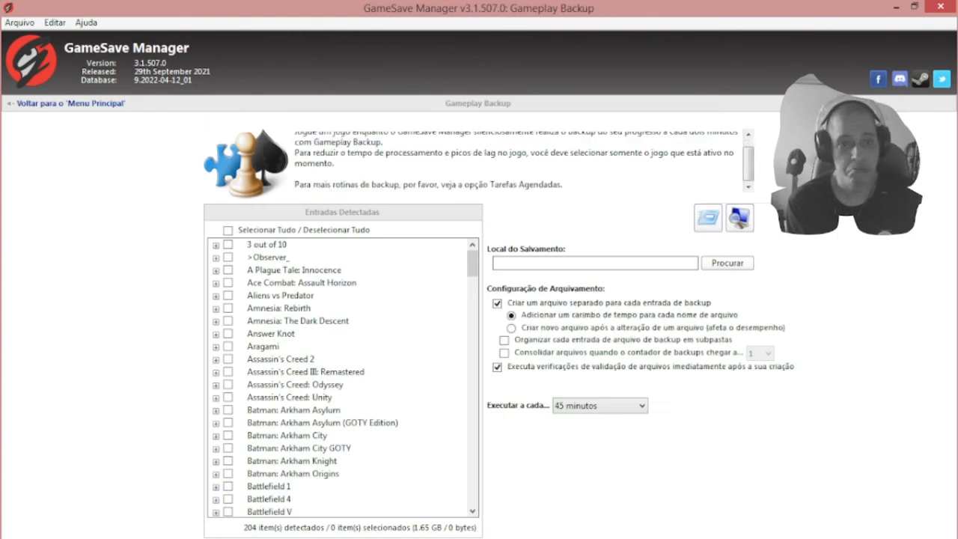
scroll(523, 160, "up", 1)
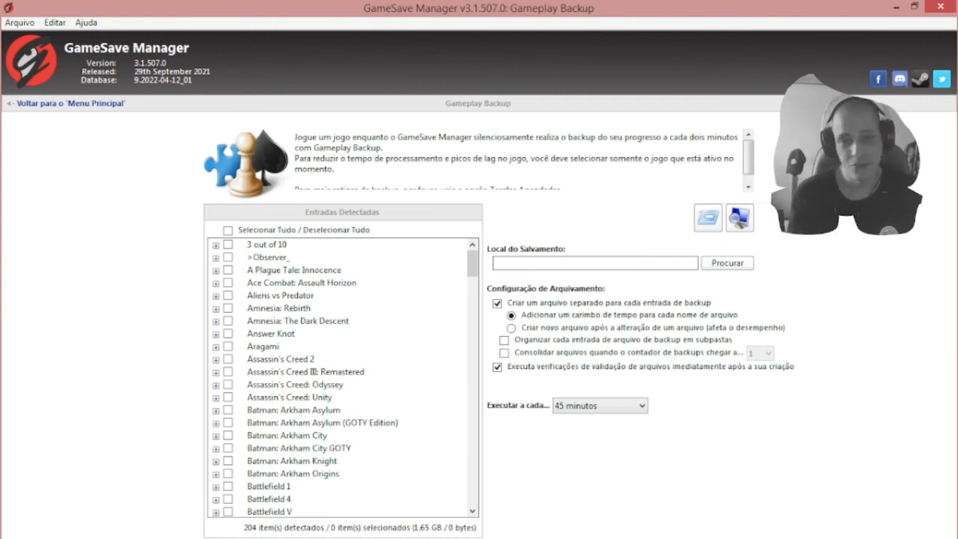
mouse_move(479, 537)
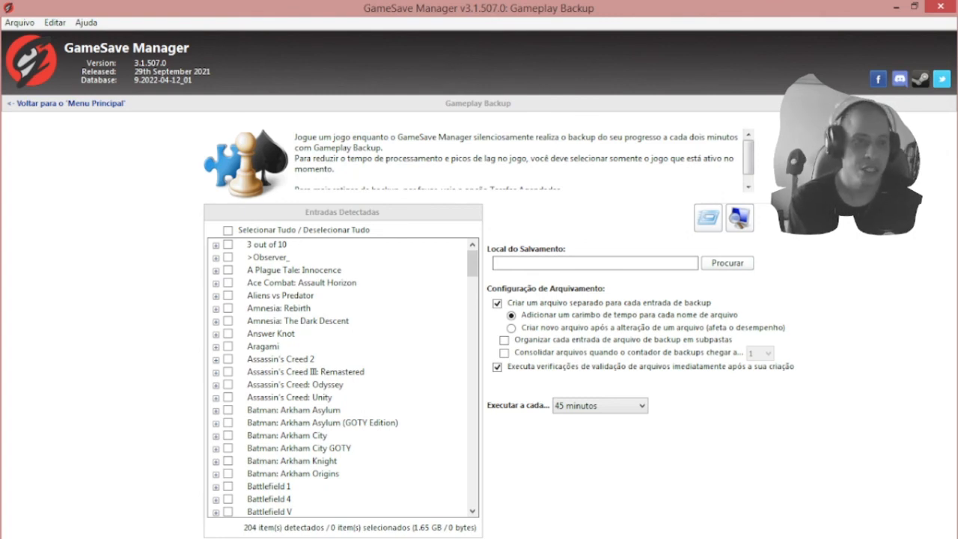
left_click(70, 103)
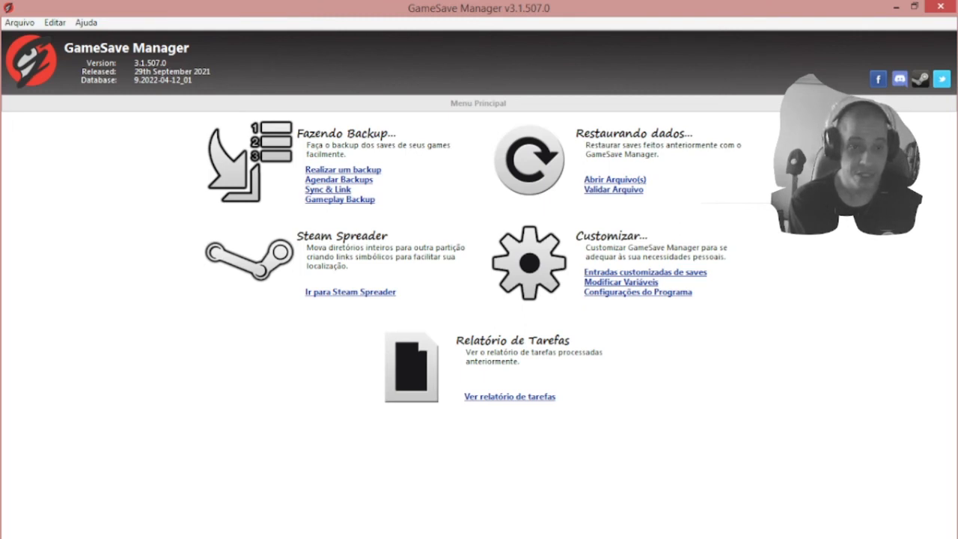
Step: Check which Steam games Steam Spreader offers to move, cancel the new queue item and return to the main menu
left_click(350, 292)
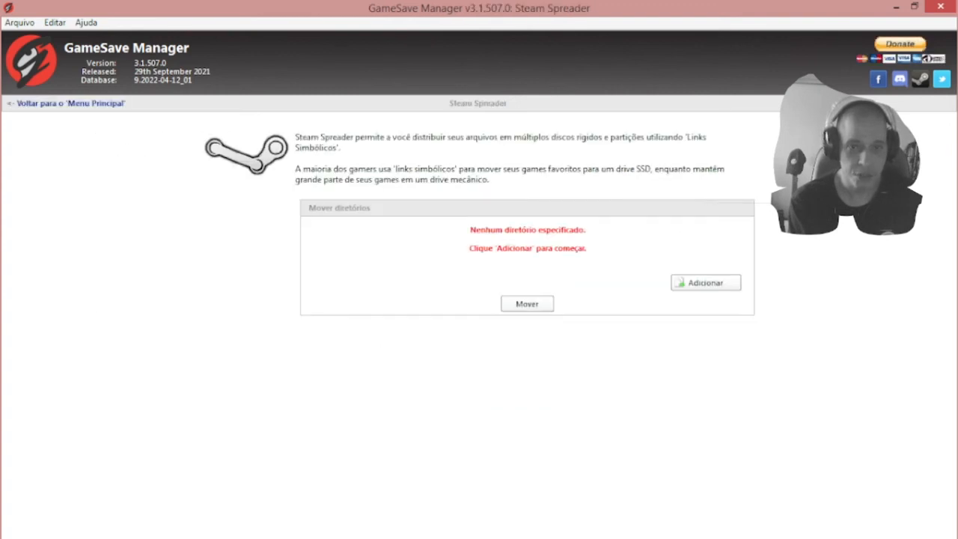
left_click(705, 282)
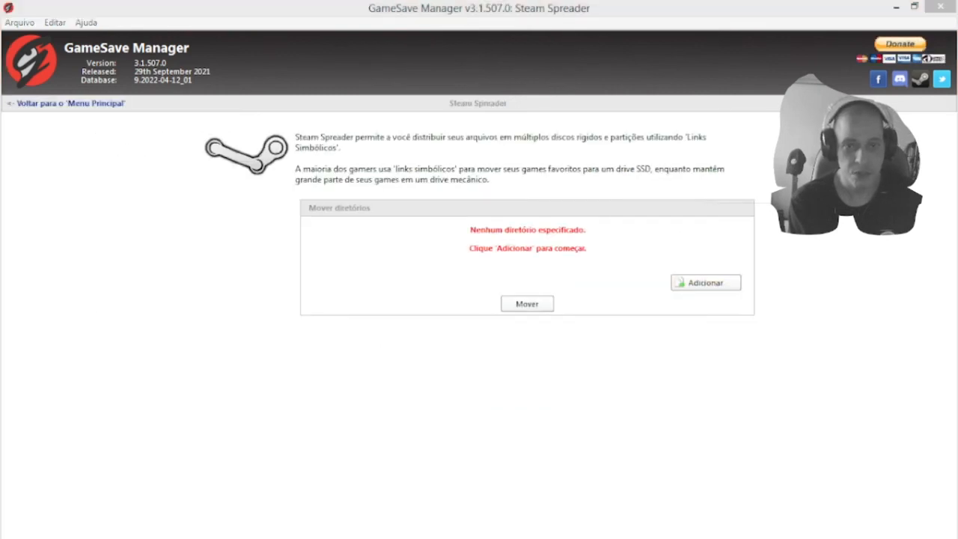
left_click(676, 272)
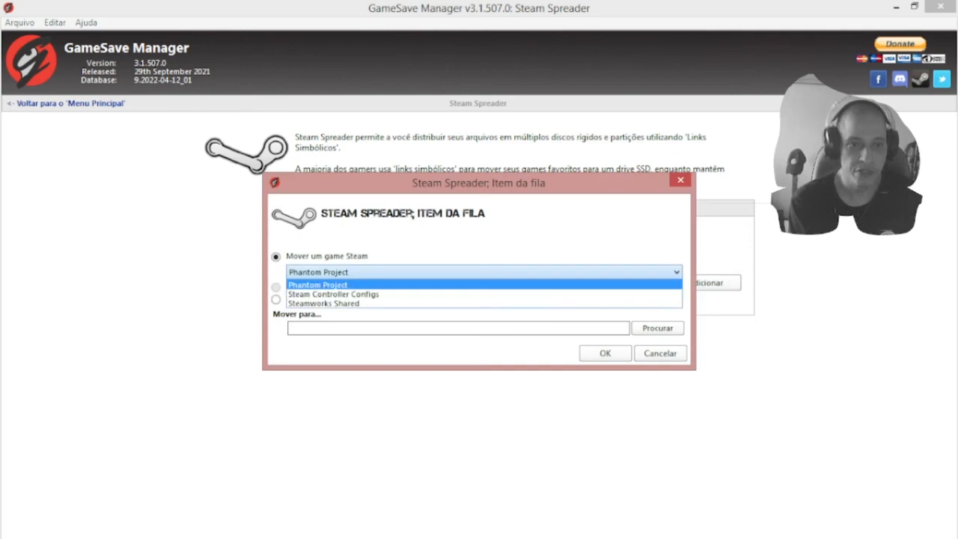
left_click(675, 272)
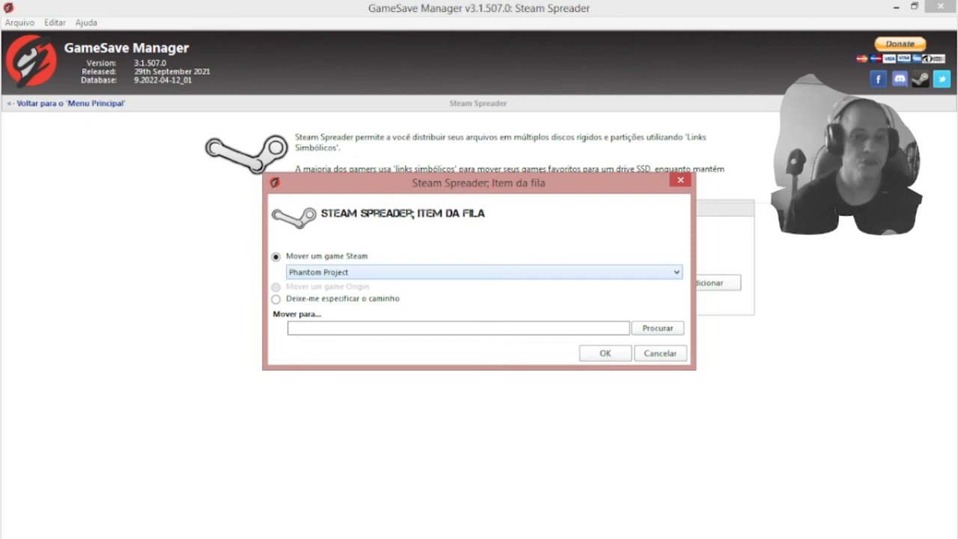
left_click(676, 273)
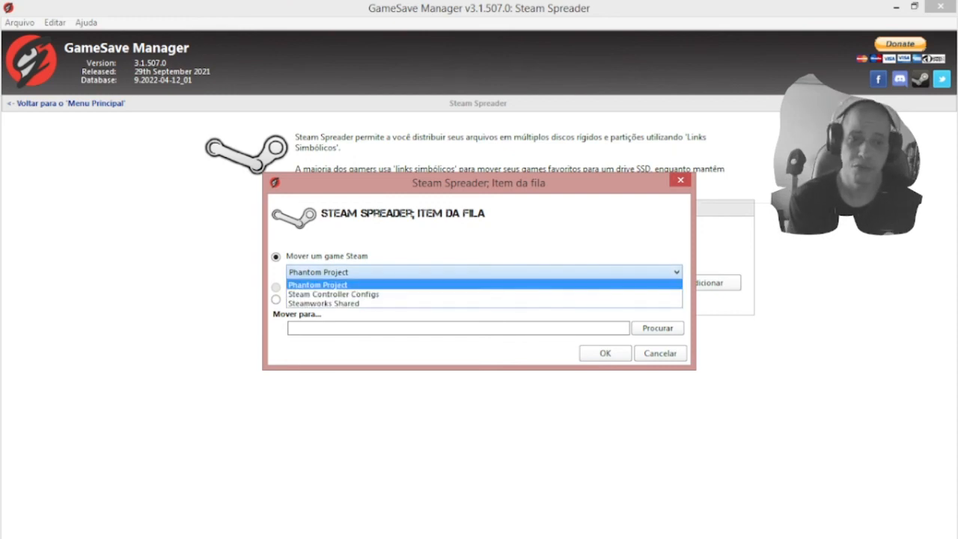
left_click(484, 284)
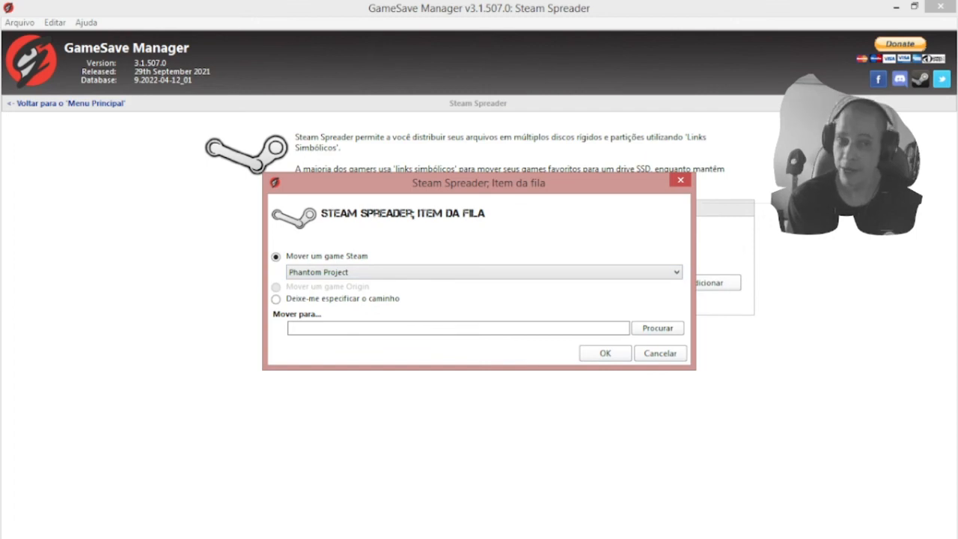
left_click(659, 353)
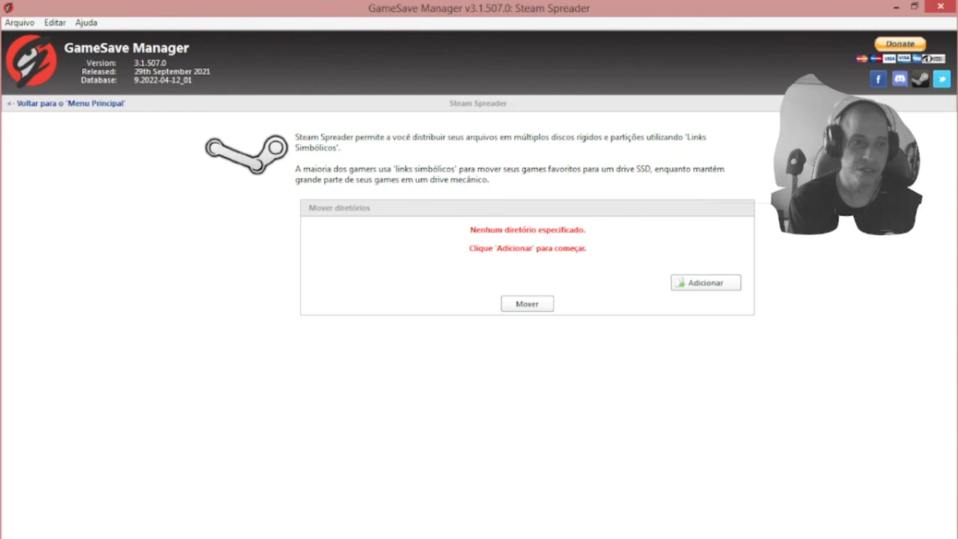
left_click(71, 103)
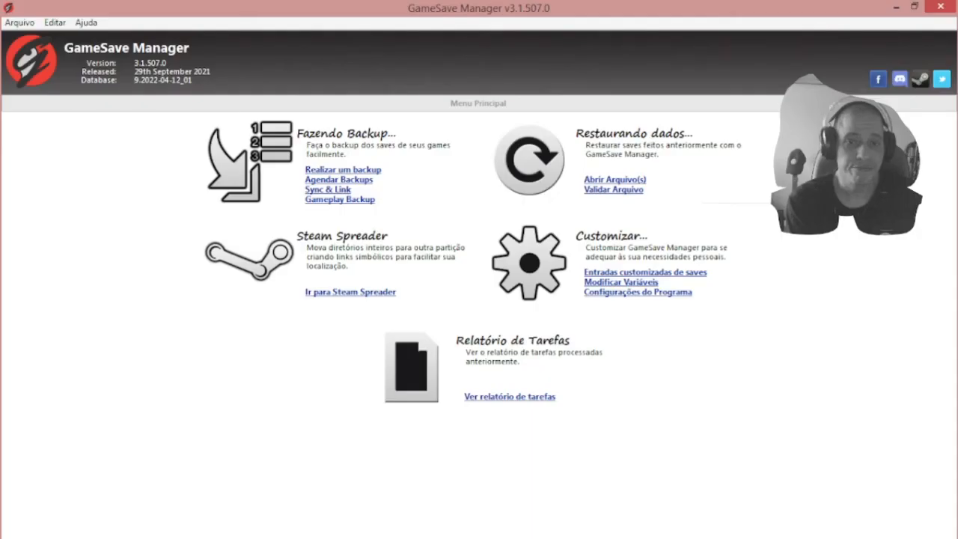
Step: Open a Resident Evil 7 Biohazard backup archive from its folder for restoring
left_click(522, 209)
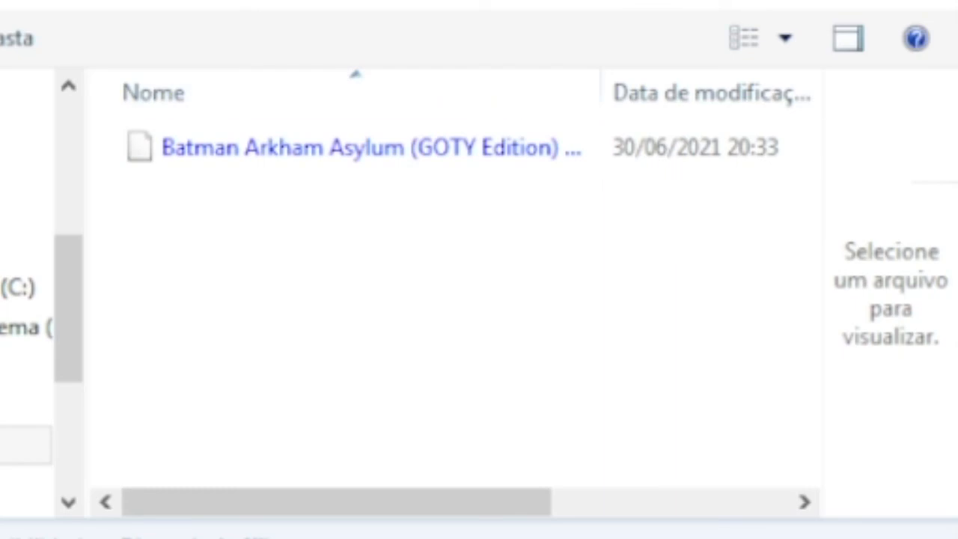
left_click(30, 3)
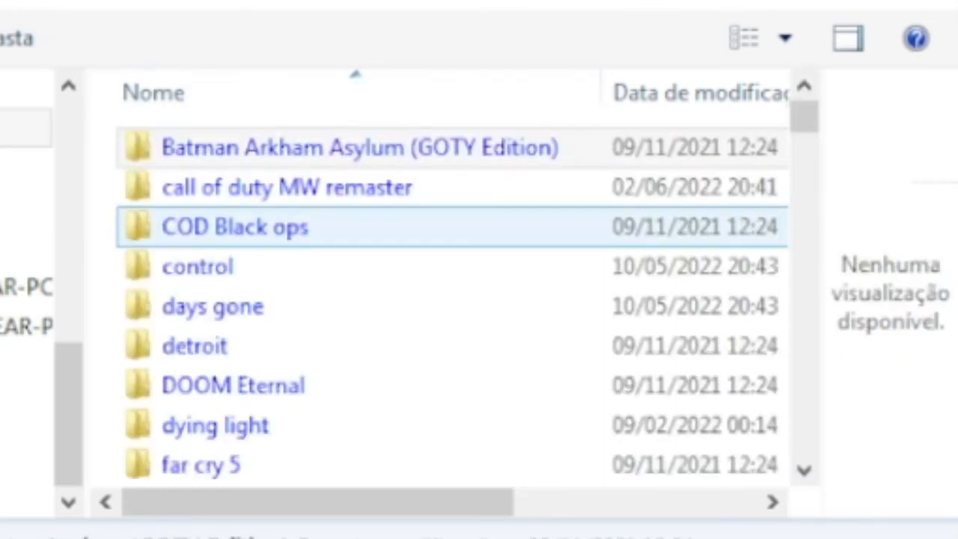
left_click_drag(804, 117, 803, 134)
left_click(300, 276)
double_click(299, 277)
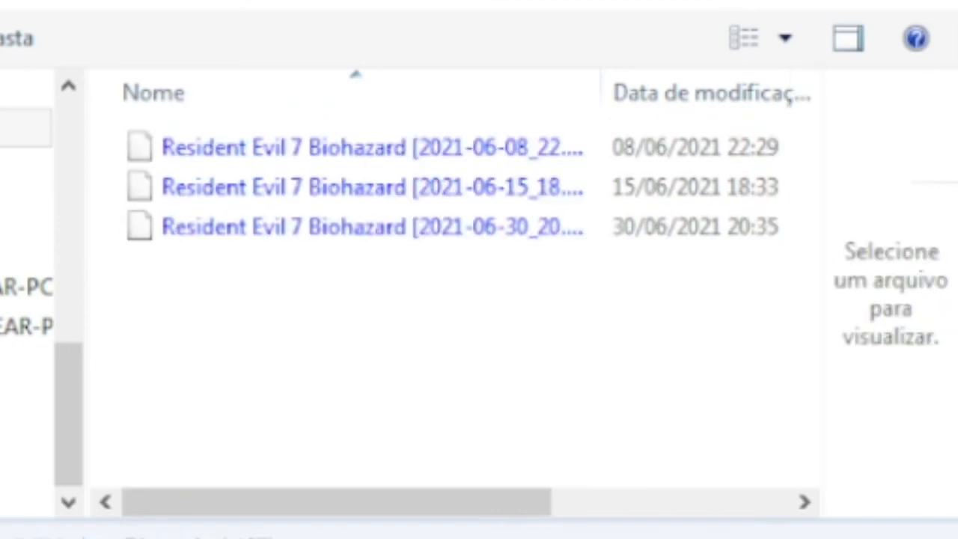
left_click(299, 148)
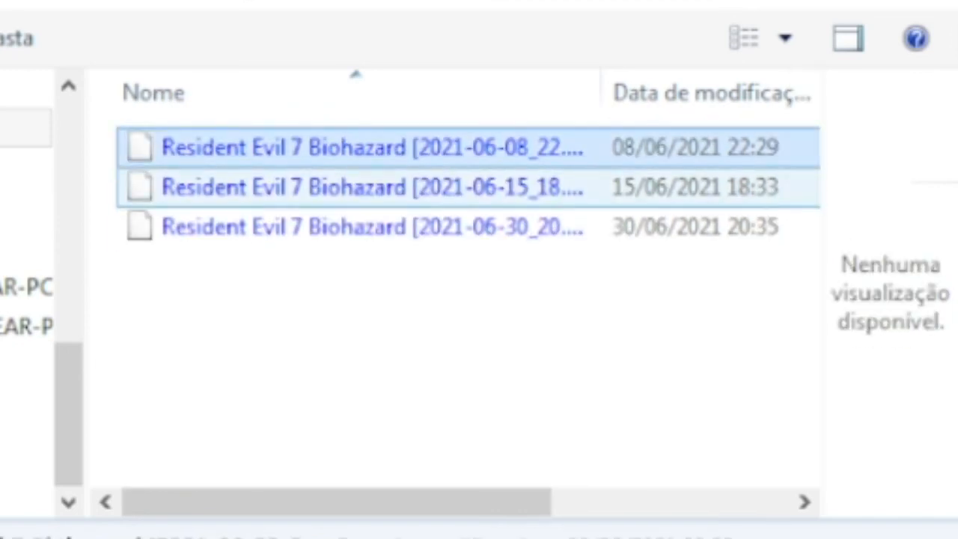
left_click_drag(601, 93, 878, 93)
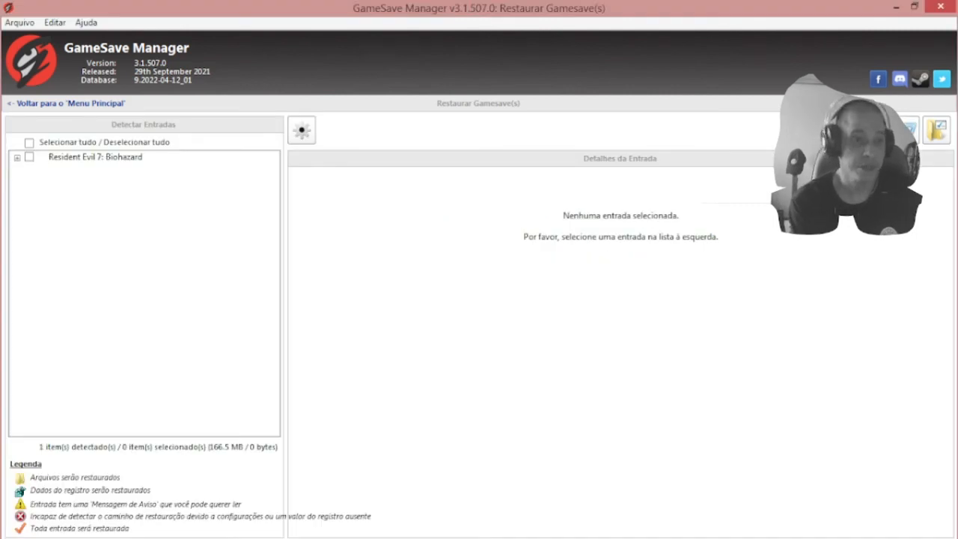
Step: Examine the files in the Resident Evil 7: Biohazard restore entry, deselect it and return to the main menu without restoring
left_click(29, 157)
left_click(169, 170)
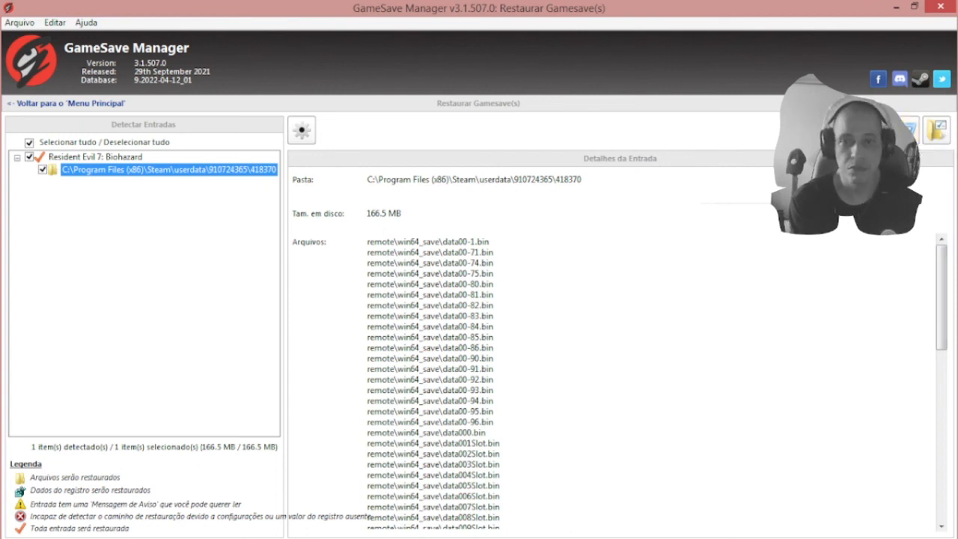
scroll(449, 381, "down", 10)
scroll(448, 382, "up", 10)
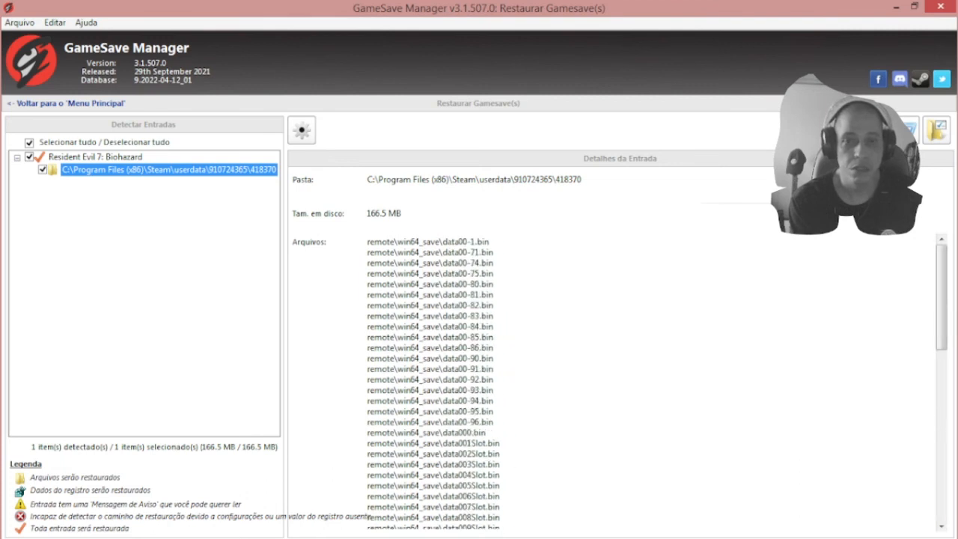
left_click(29, 143)
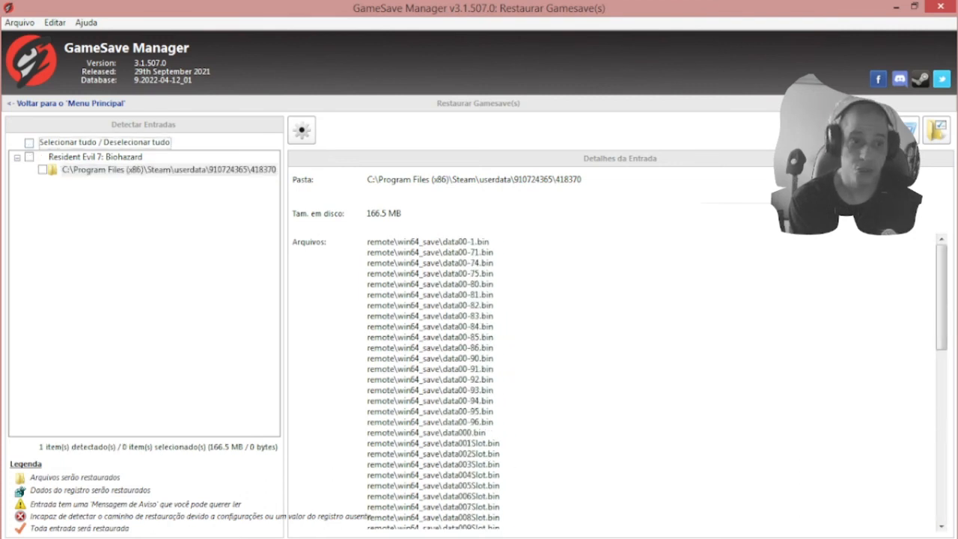
left_click(71, 104)
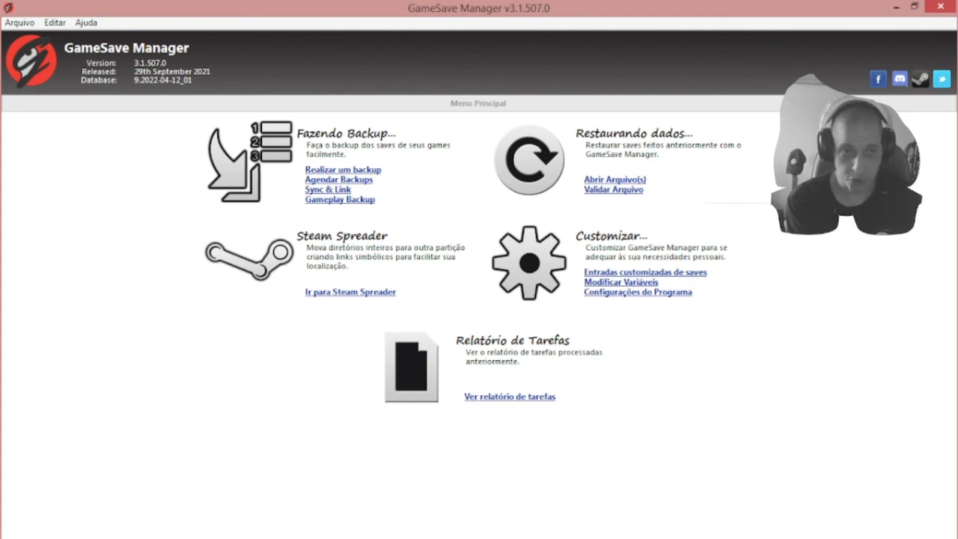
left_click(20, 23)
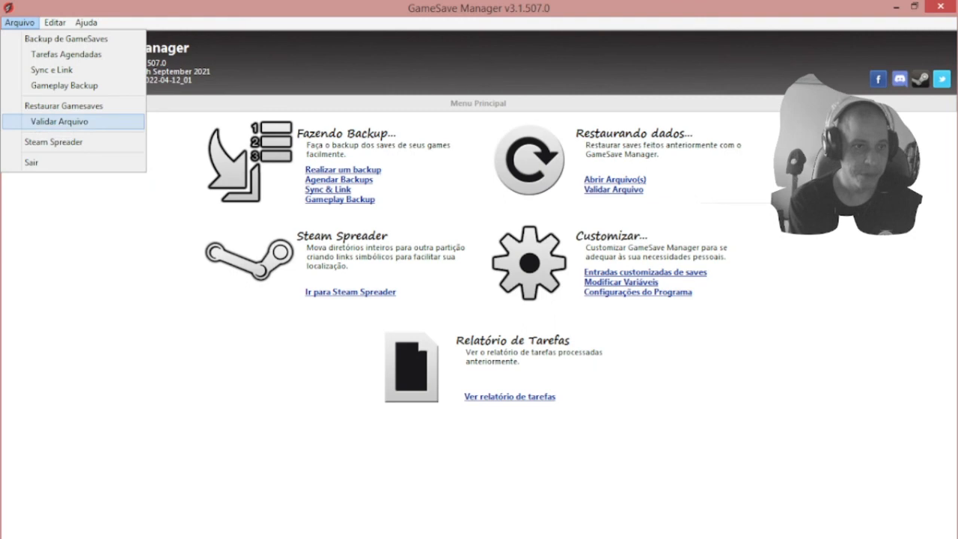
left_click(171, 165)
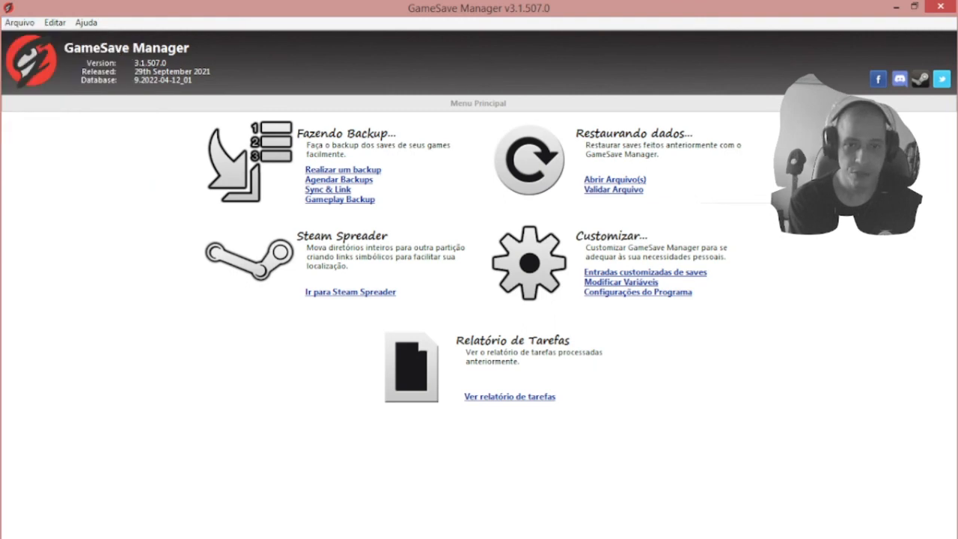
mouse_move(479, 537)
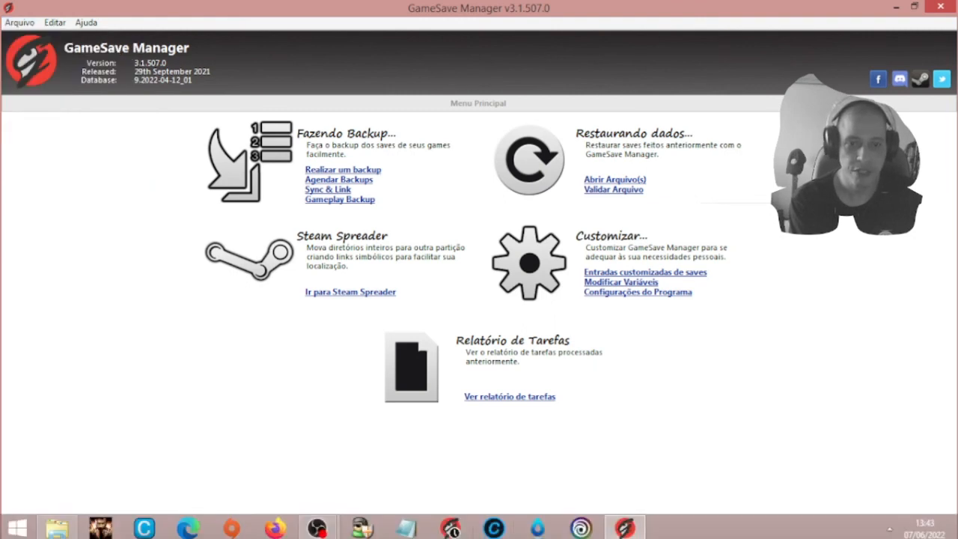
Step: Open the game save backup screen from the main menu
left_click(343, 170)
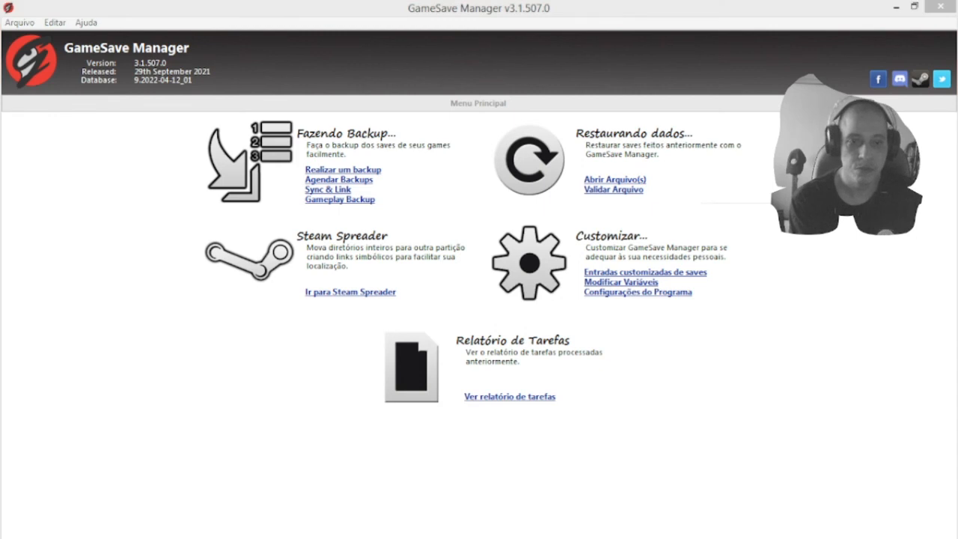